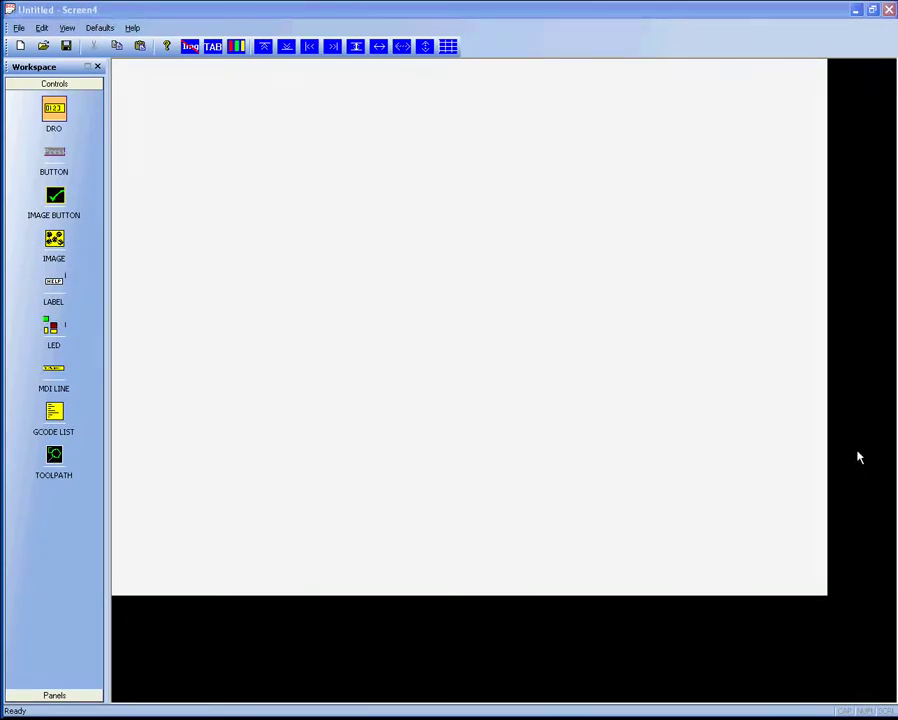
# Create a new untitled screen design at the 1024x768 screen size.
pyautogui.click(17, 28)
pyautogui.click(30, 43)
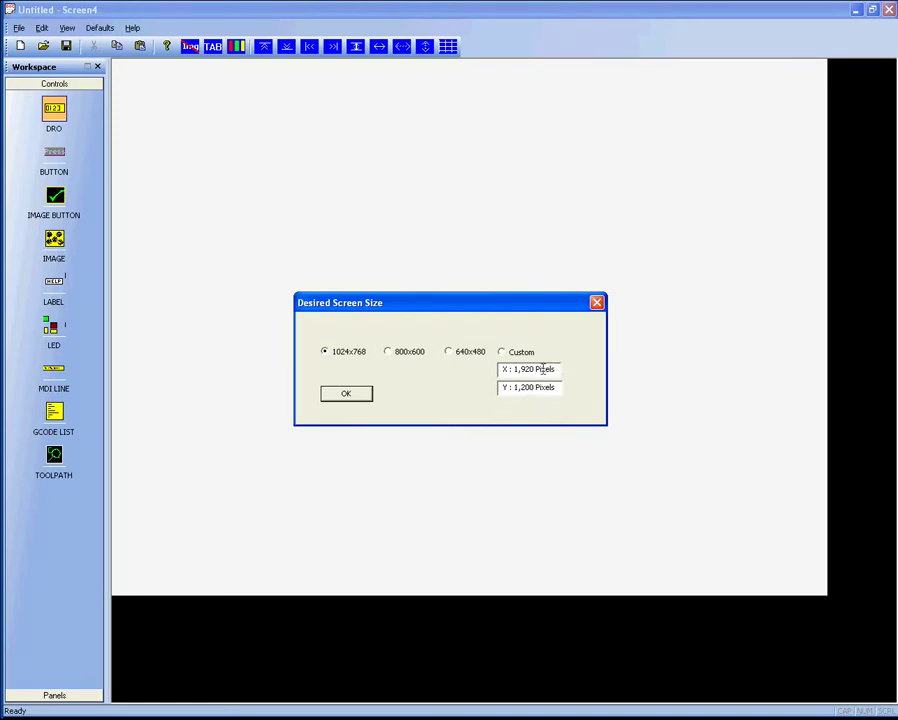
pyautogui.click(348, 398)
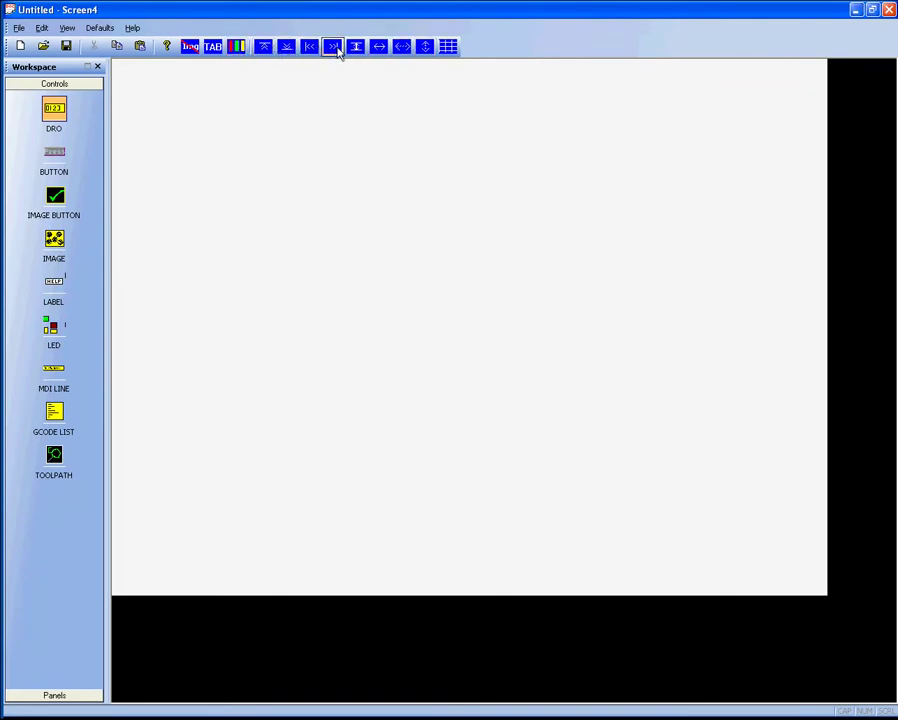
# Set the grid granularity to 30 pixels with Grid ON checked.
pyautogui.click(450, 48)
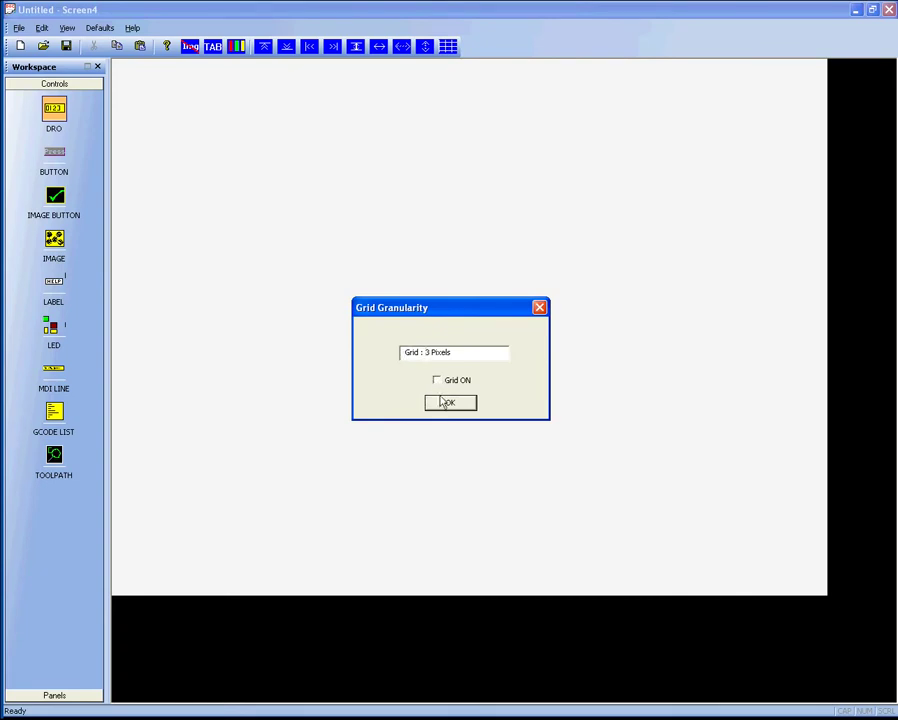
pyautogui.write('0')
pyautogui.click(436, 380)
pyautogui.click(452, 402)
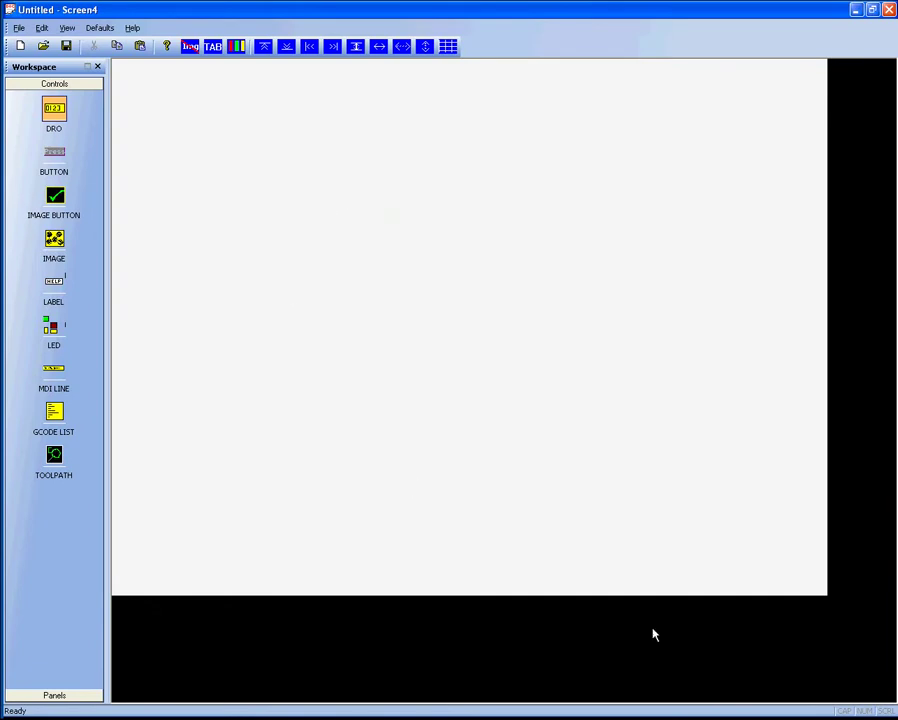
# Place a first DRO readout and snap it to the 30-pixel grid near the top-left.
pyautogui.click(203, 201)
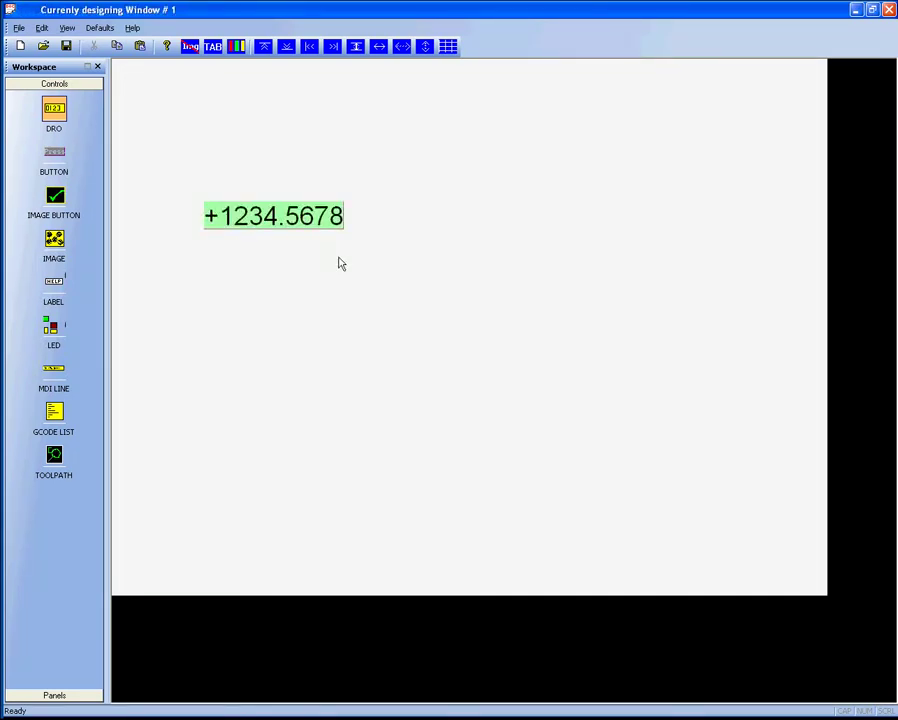
pyautogui.moveTo(278, 214); pyautogui.dragTo(330, 167)
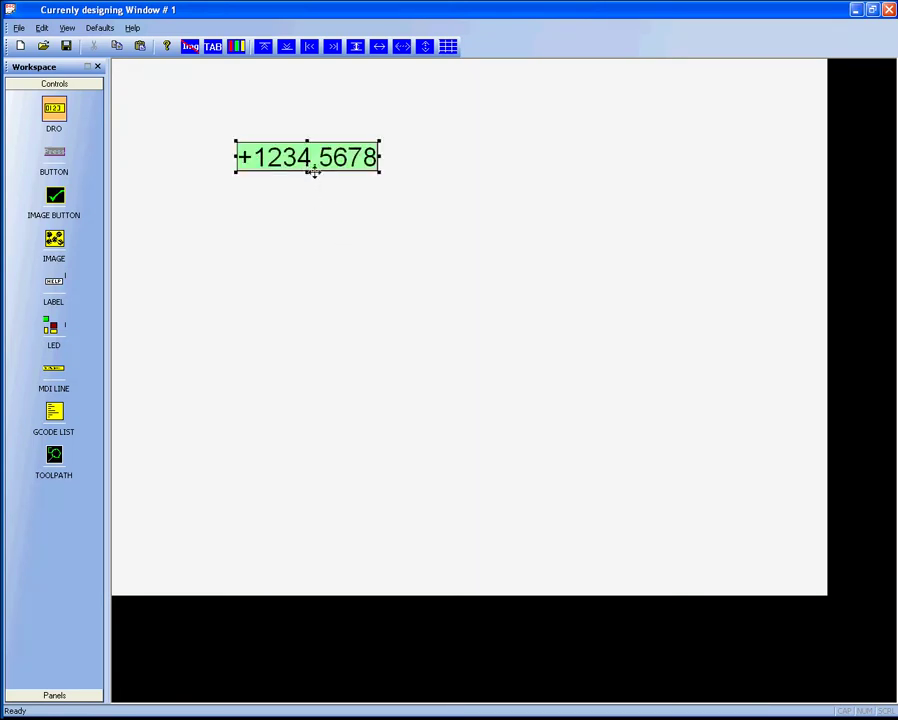
pyautogui.moveTo(316, 157); pyautogui.dragTo(360, 160)
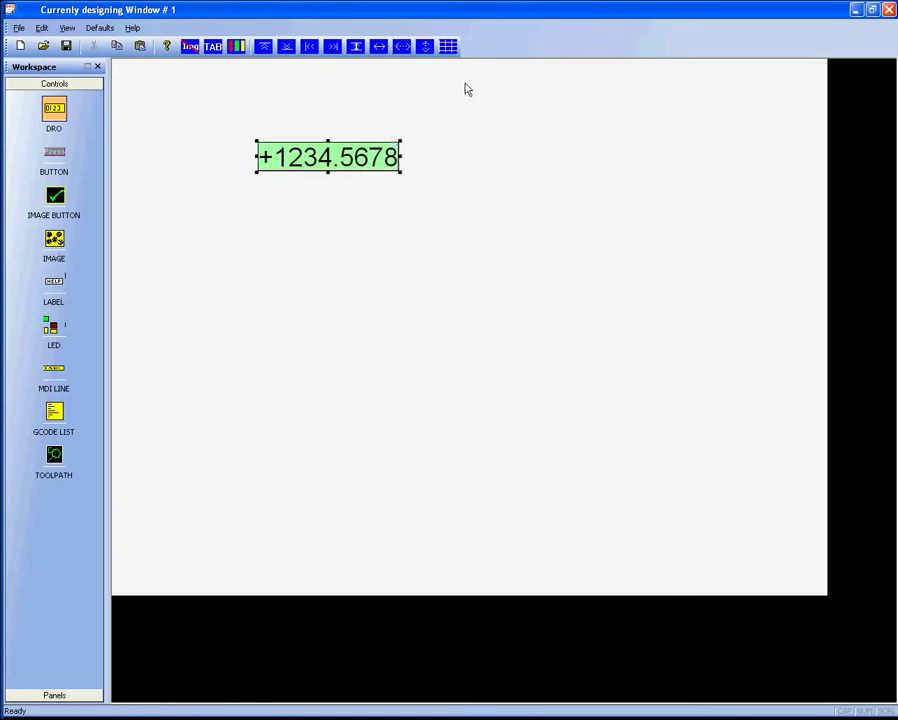
pyautogui.click(448, 46)
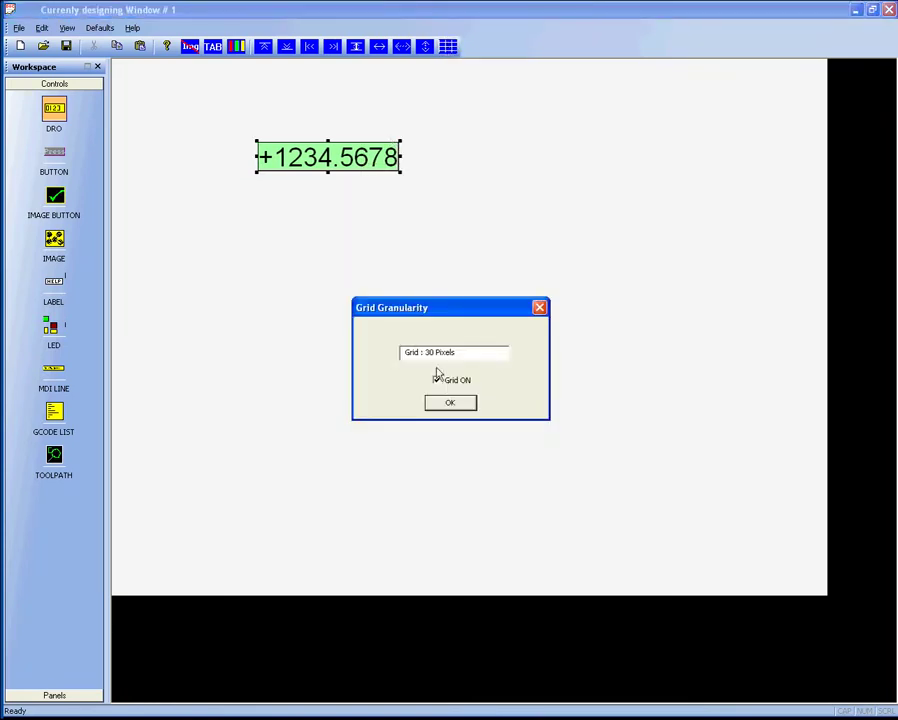
pyautogui.click(436, 378)
pyautogui.click(451, 403)
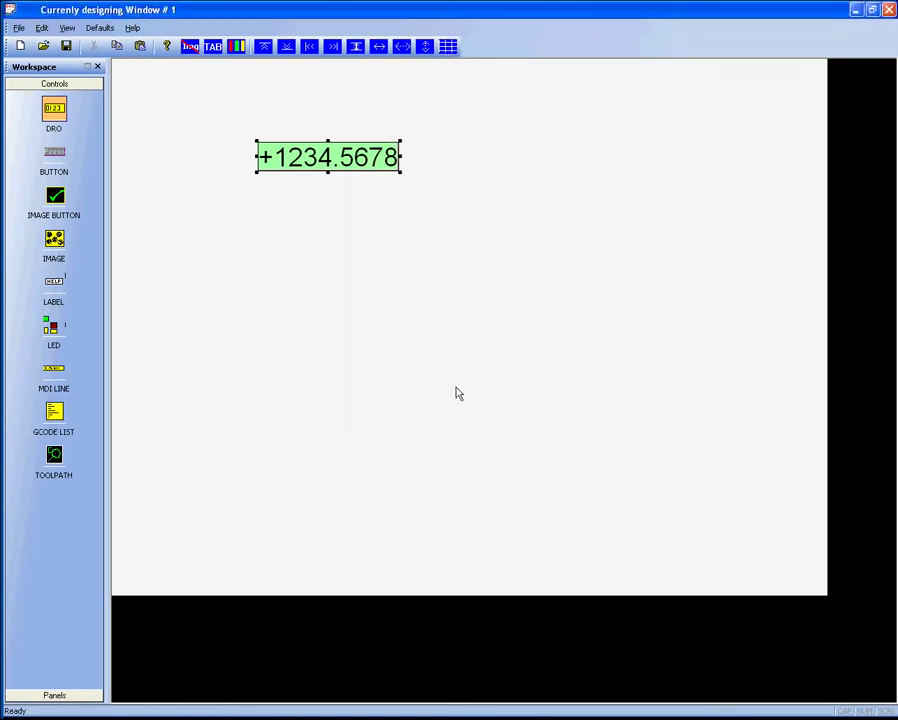
pyautogui.moveTo(355, 158); pyautogui.dragTo(319, 117)
# Add three more DROs, lining each up in a column below the first.
pyautogui.click(283, 202)
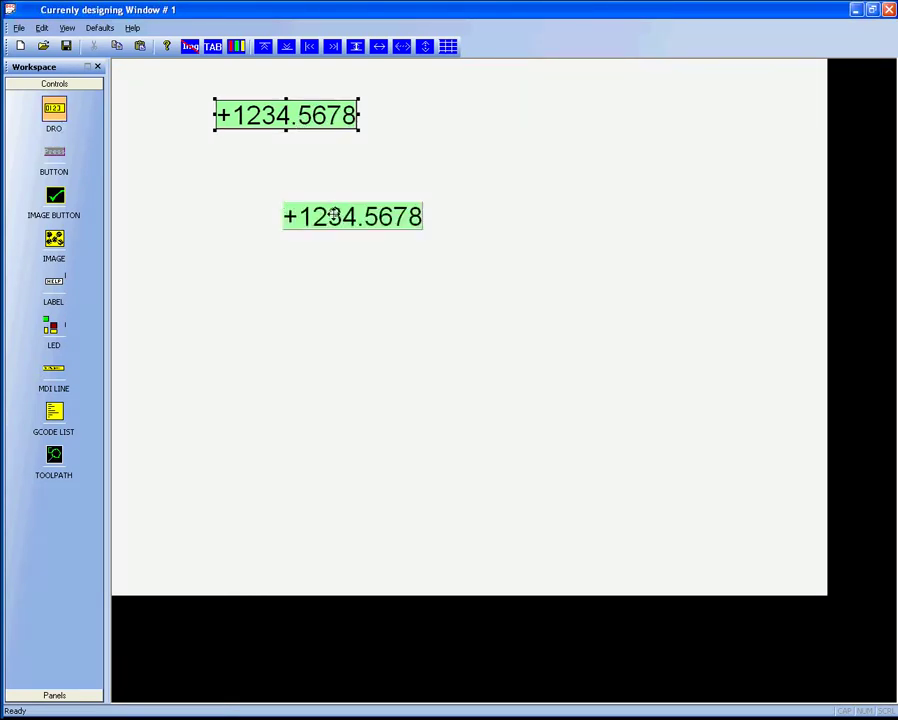
pyautogui.moveTo(332, 214); pyautogui.dragTo(279, 166)
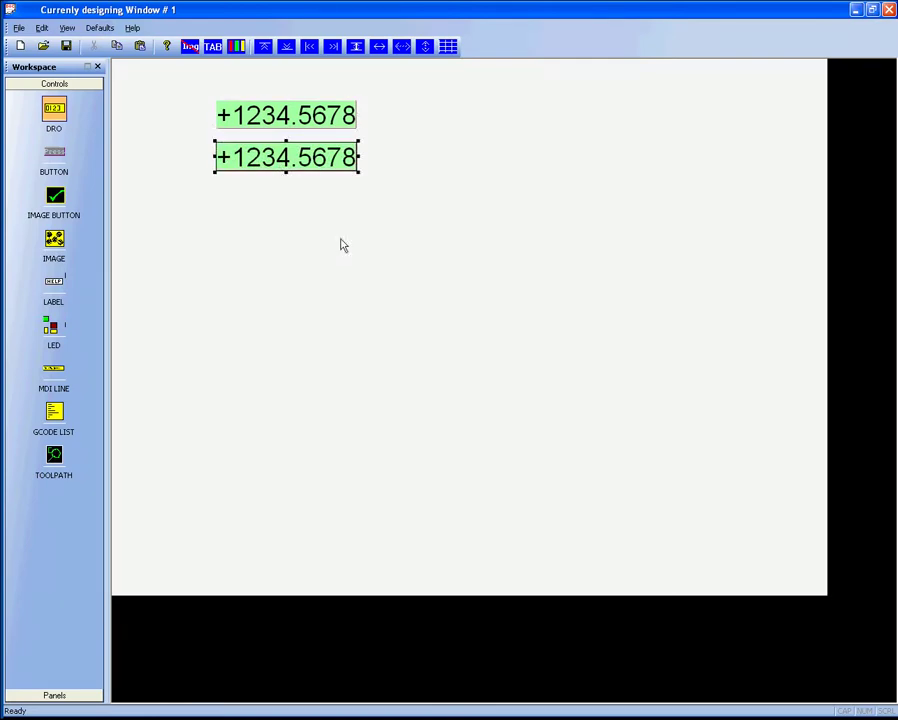
pyautogui.click(341, 241)
pyautogui.moveTo(371, 245); pyautogui.dragTo(266, 207)
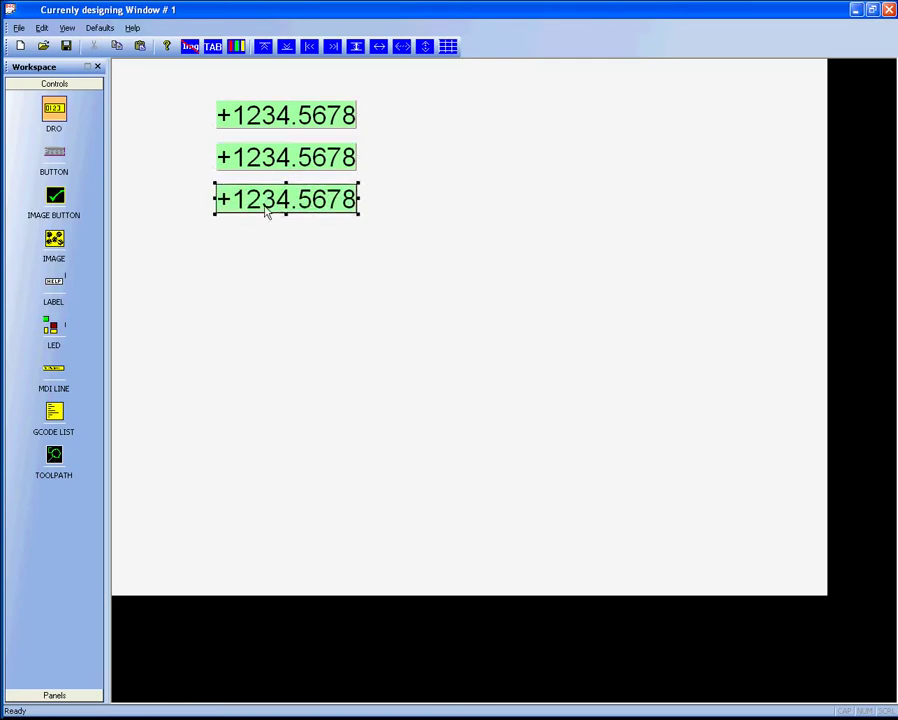
pyautogui.click(313, 269)
pyautogui.moveTo(354, 283); pyautogui.dragTo(281, 241)
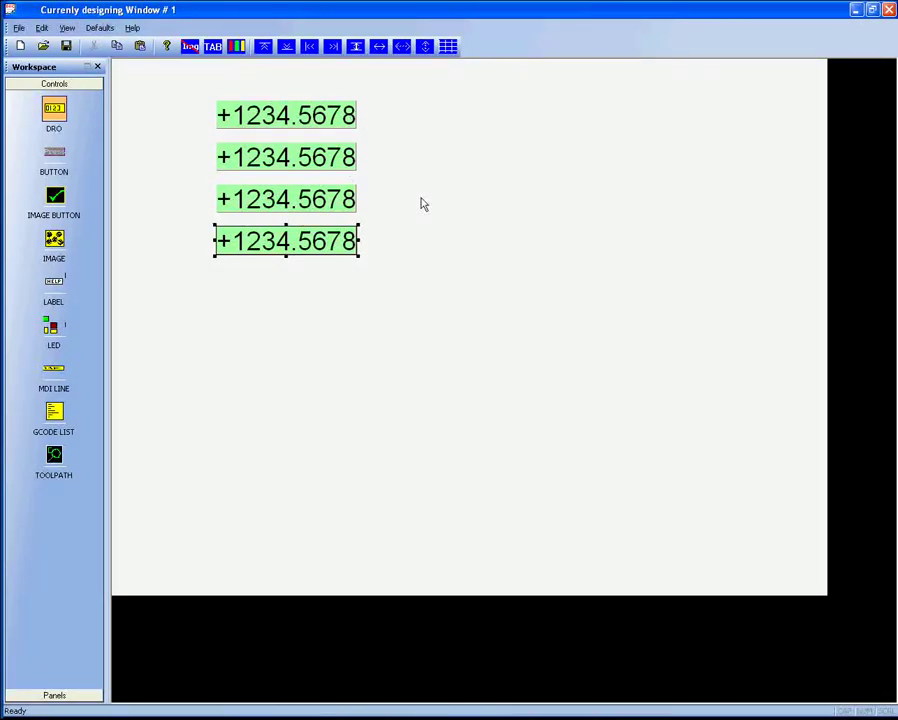
pyautogui.click(448, 47)
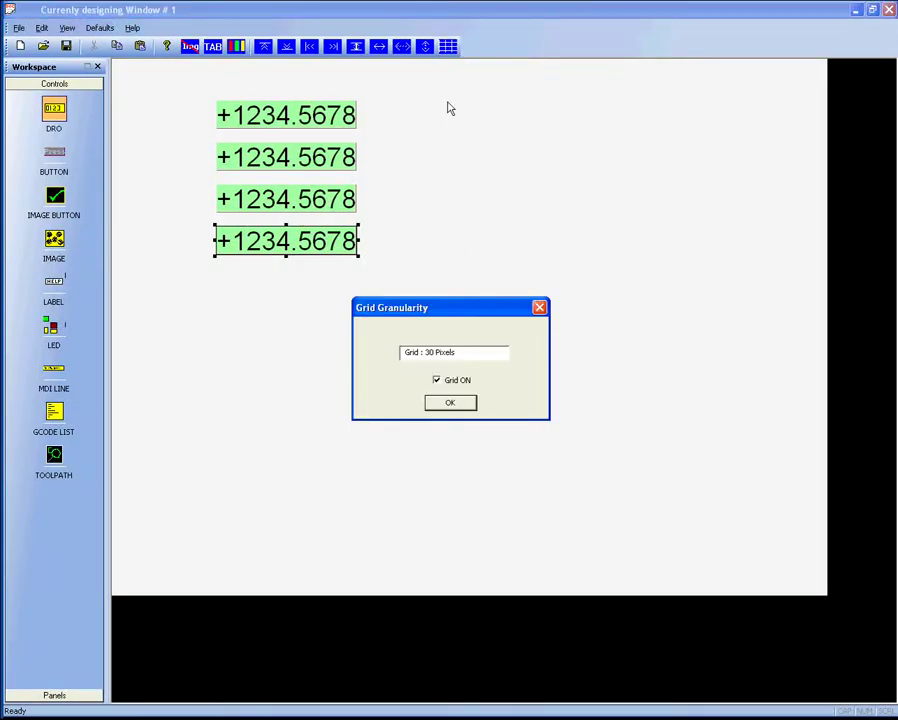
# Uncheck Grid ON in Grid Granularity so objects no longer snap to the grid.
pyautogui.click(449, 402)
pyautogui.click(448, 47)
pyautogui.click(438, 379)
pyautogui.click(449, 402)
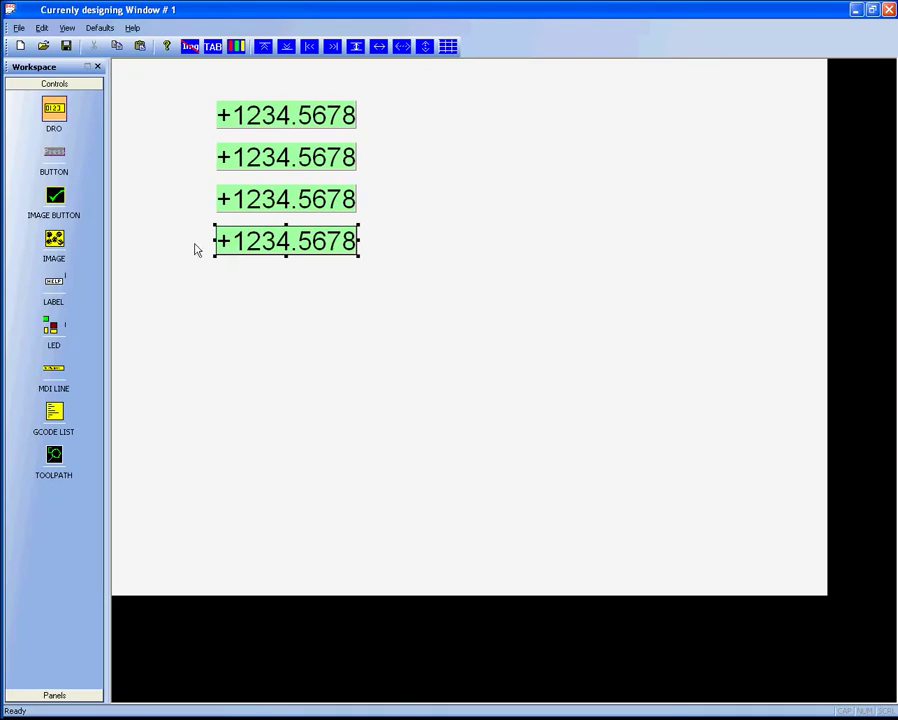
# Place a new button above the DRO column and set its system function to OEM Code.
pyautogui.click(56, 152)
pyautogui.click(161, 77)
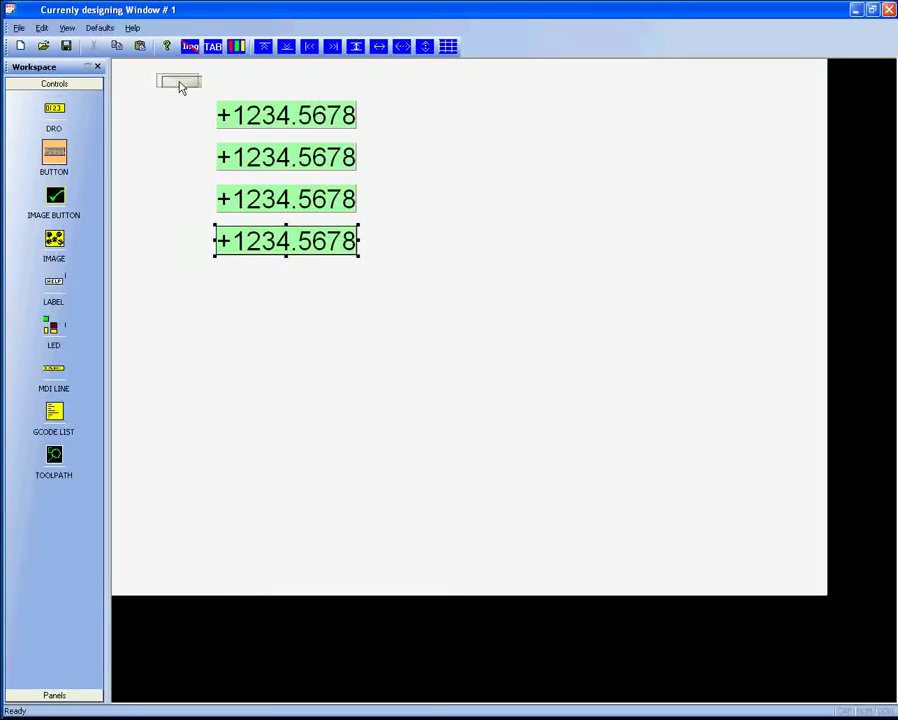
pyautogui.doubleClick(179, 85)
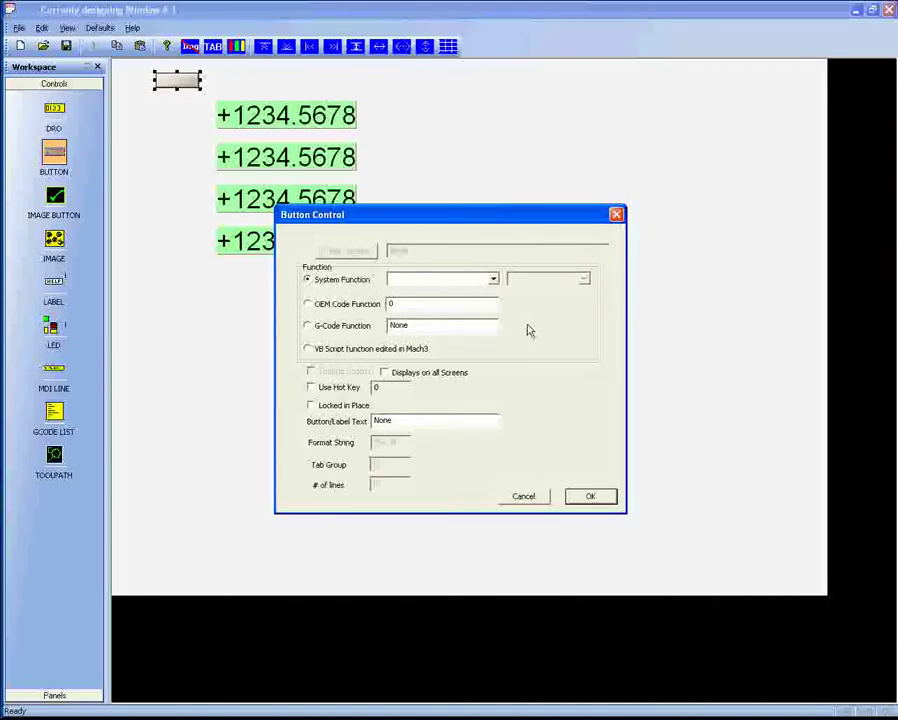
pyautogui.click(493, 281)
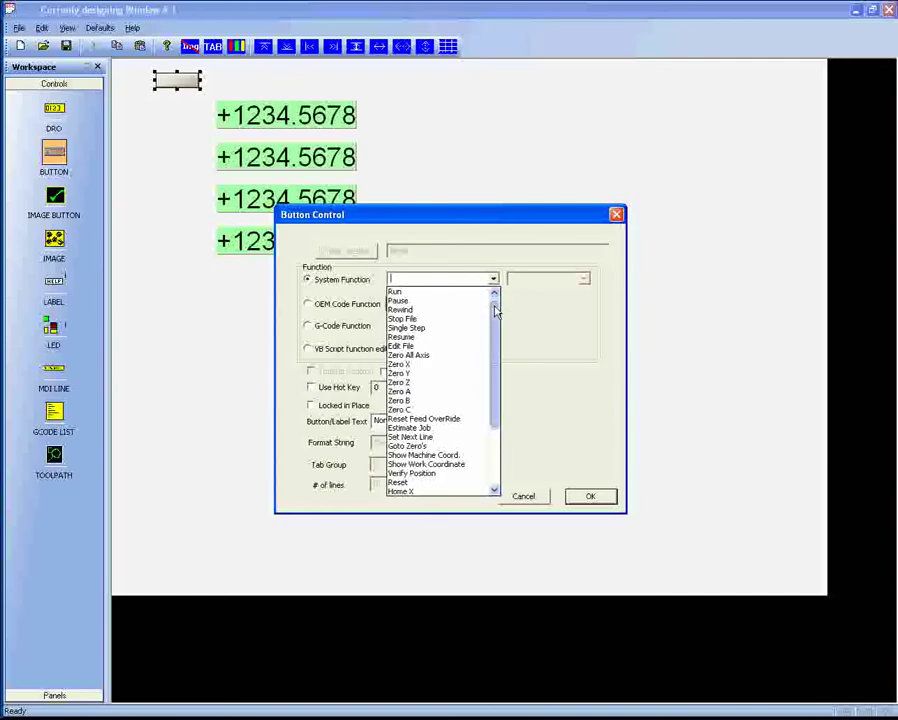
pyautogui.scroll(-4, 497, 311)
pyautogui.scroll(4, 495, 311)
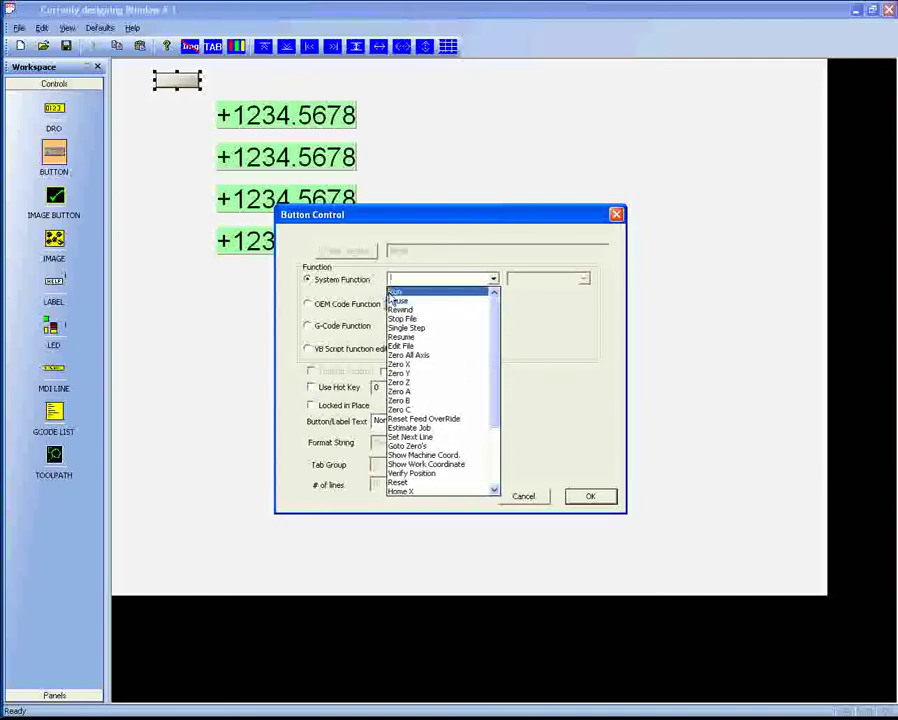
pyautogui.click(410, 427)
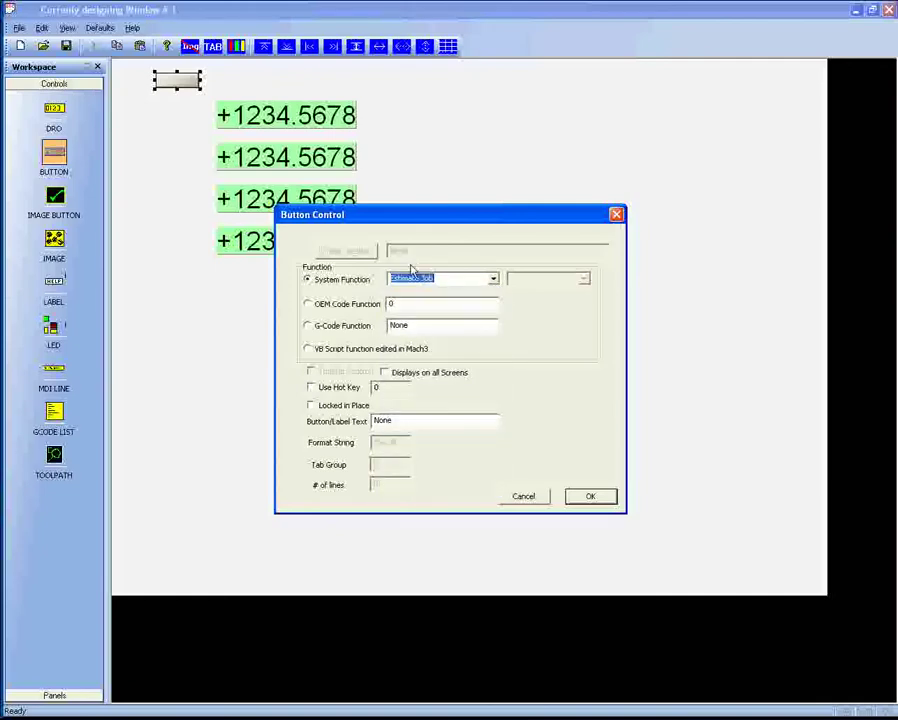
pyautogui.click(493, 279)
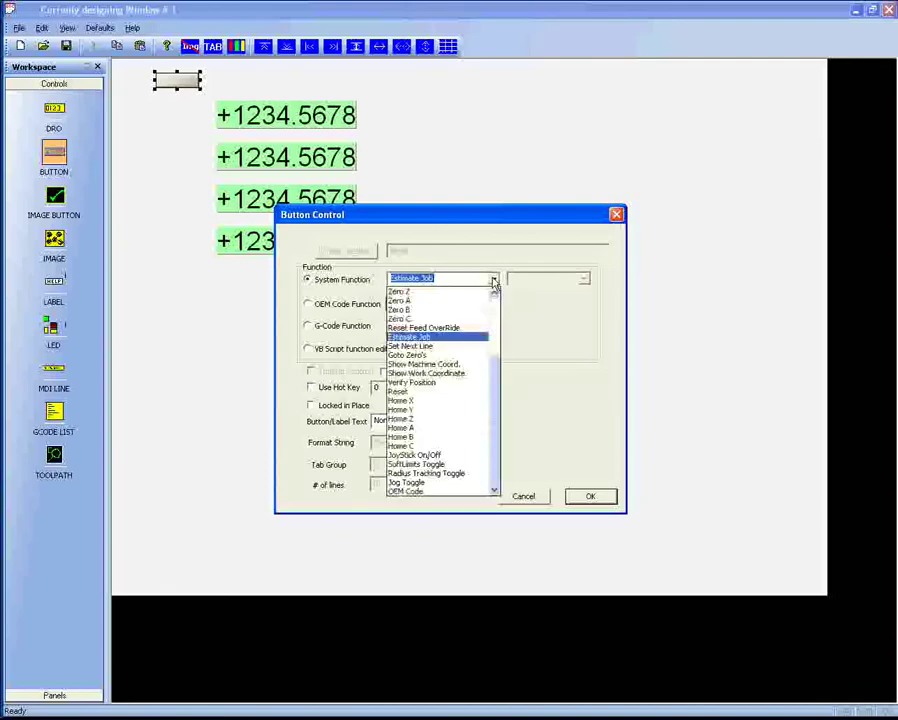
pyautogui.click(420, 490)
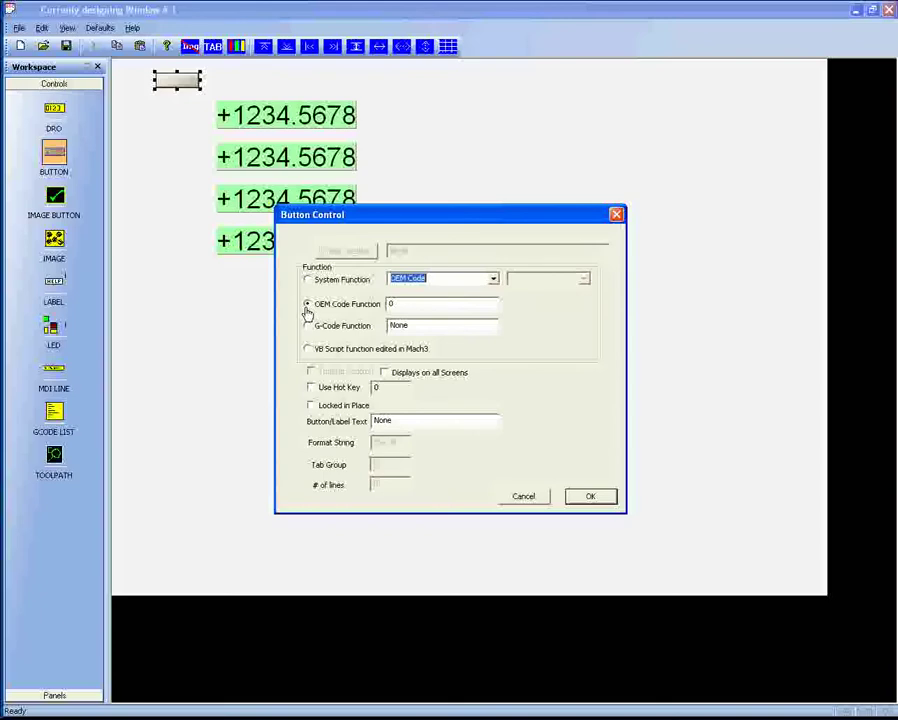
# Give the button OEM code 2, label it 'Screen2', and display it on all screens.
pyautogui.doubleClick(391, 304)
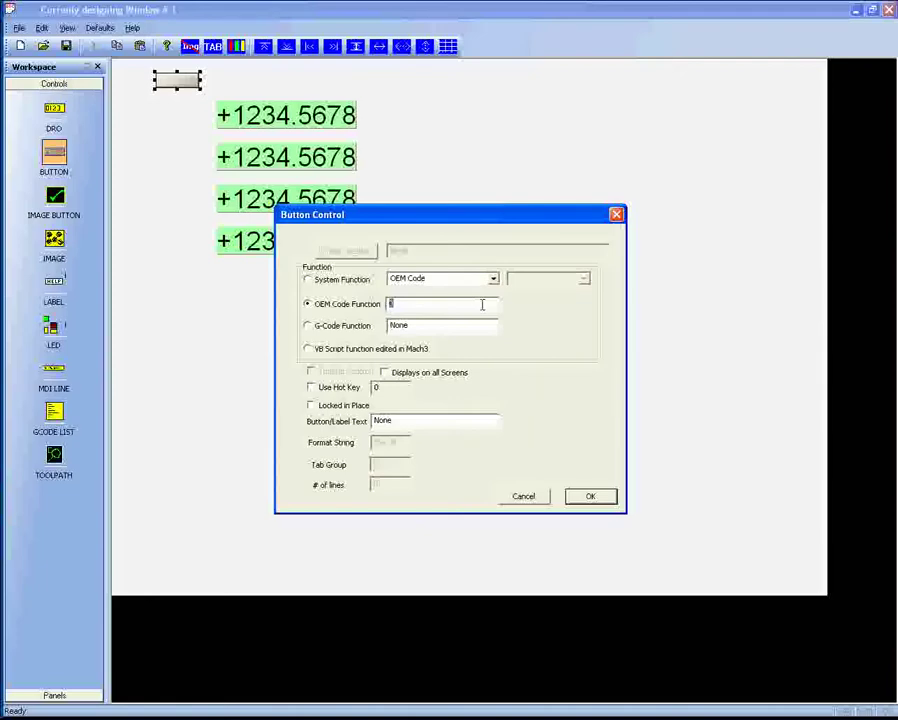
pyautogui.write('2')
pyautogui.moveTo(392, 421); pyautogui.dragTo(343, 428)
pyautogui.write('Screen2')
pyautogui.click(420, 374)
pyautogui.click(586, 499)
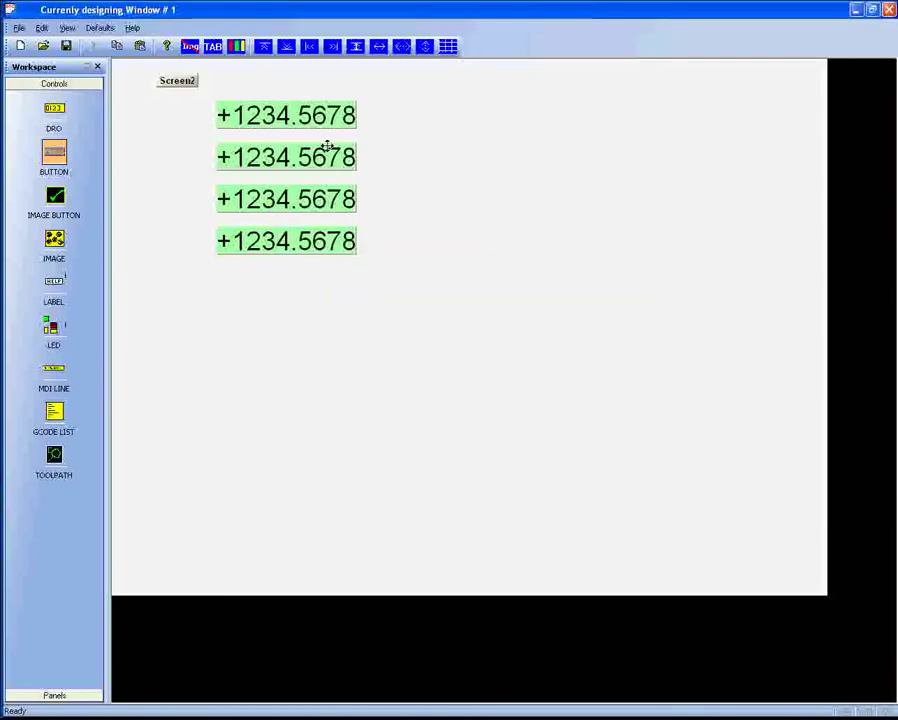
# Switch to the second screen and place a new button beside the Screen2 button.
pyautogui.click(180, 86)
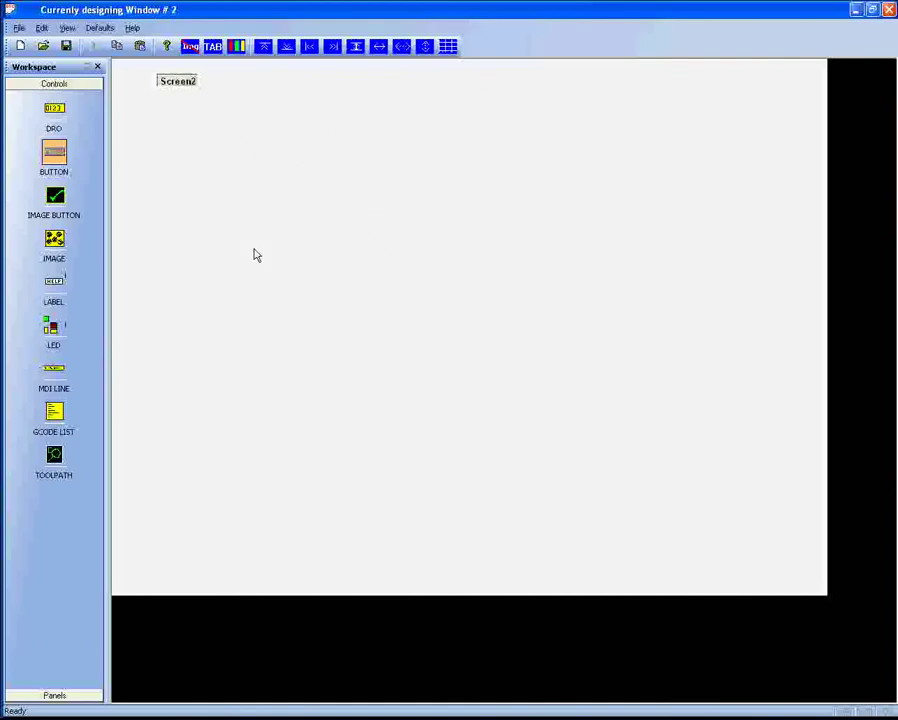
pyautogui.click(240, 155)
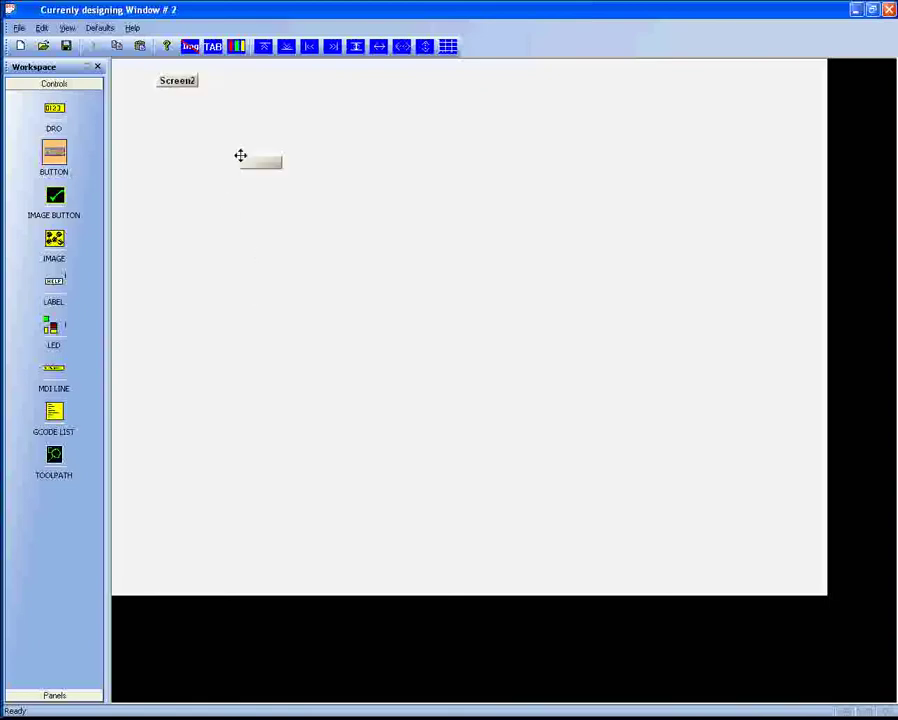
pyautogui.moveTo(265, 164); pyautogui.dragTo(243, 87)
# Set the new button to OEM code 1 with the label 'Screen1'.
pyautogui.doubleClick(243, 88)
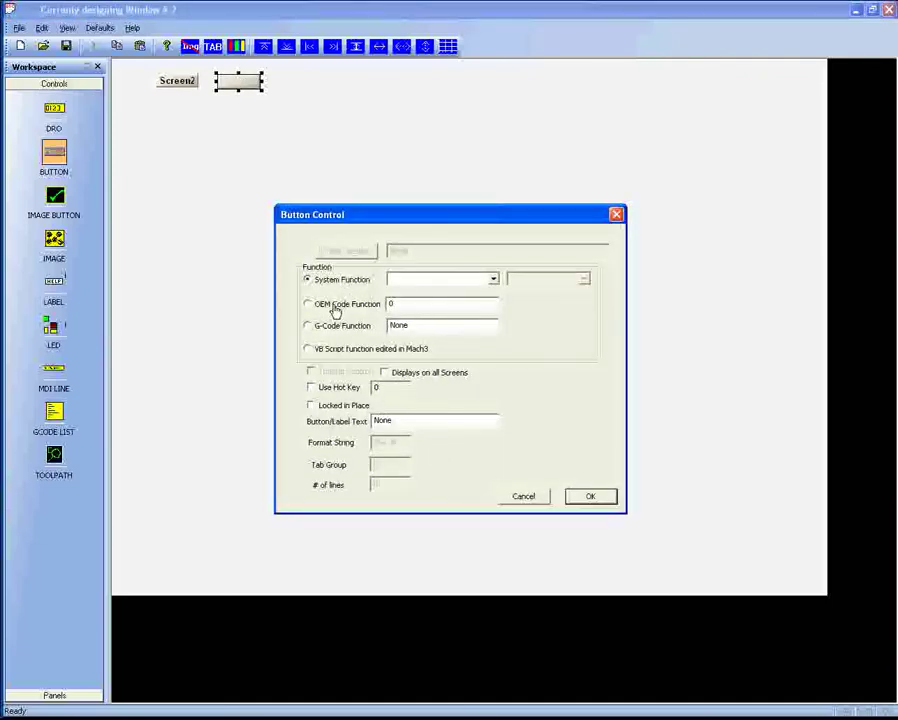
pyautogui.click(308, 304)
pyautogui.doubleClick(390, 303)
pyautogui.write('1')
pyautogui.moveTo(392, 420); pyautogui.dragTo(345, 420)
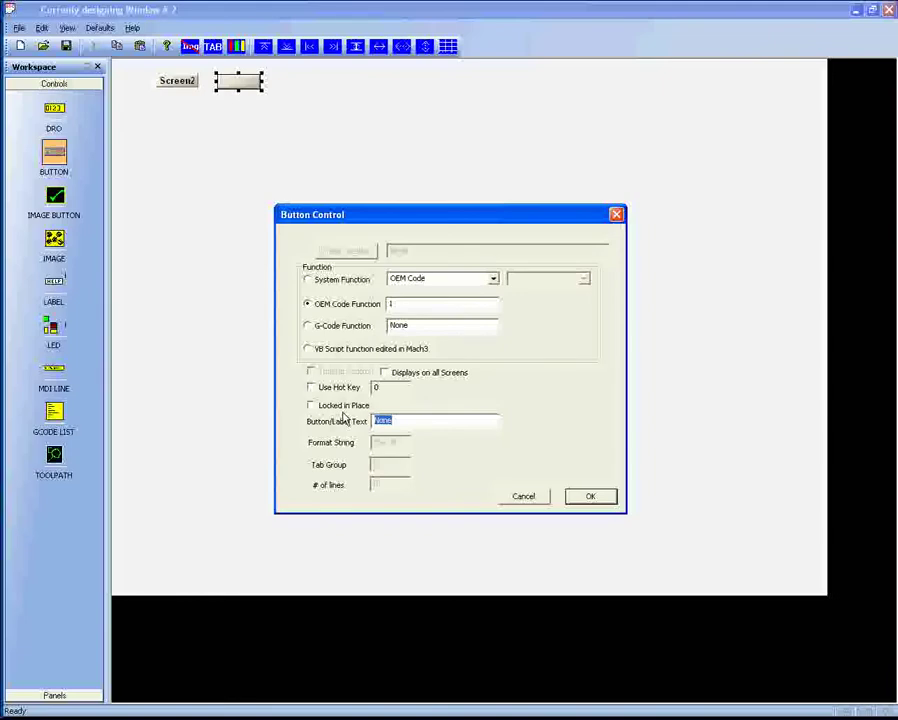
pyautogui.write('Screen1')
pyautogui.click(590, 495)
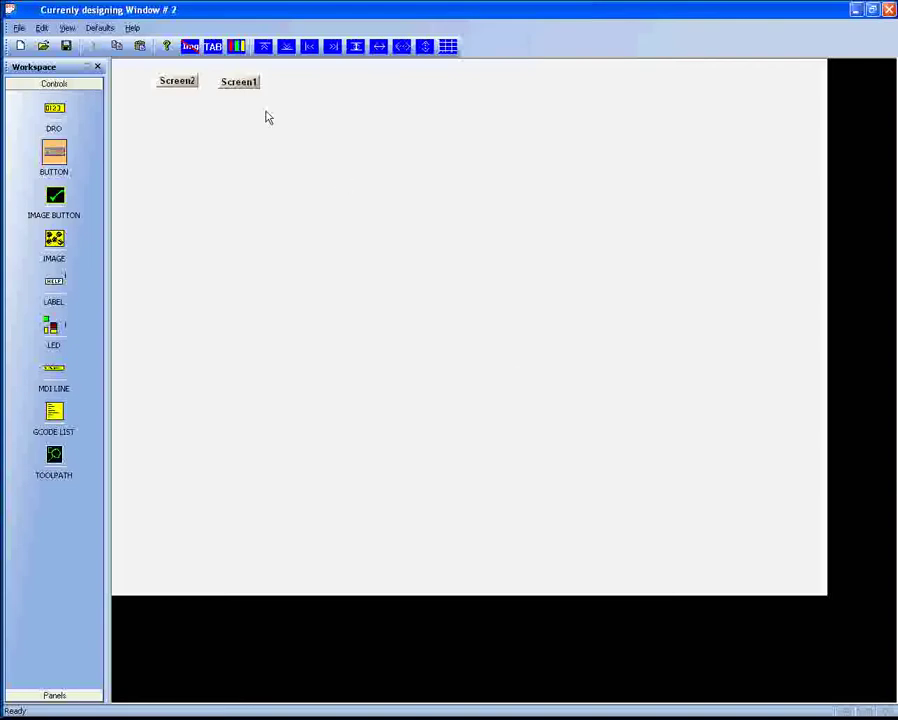
# Test page switching by toggling repeatedly between the Screen1 and Screen2 pages.
pyautogui.click(236, 84)
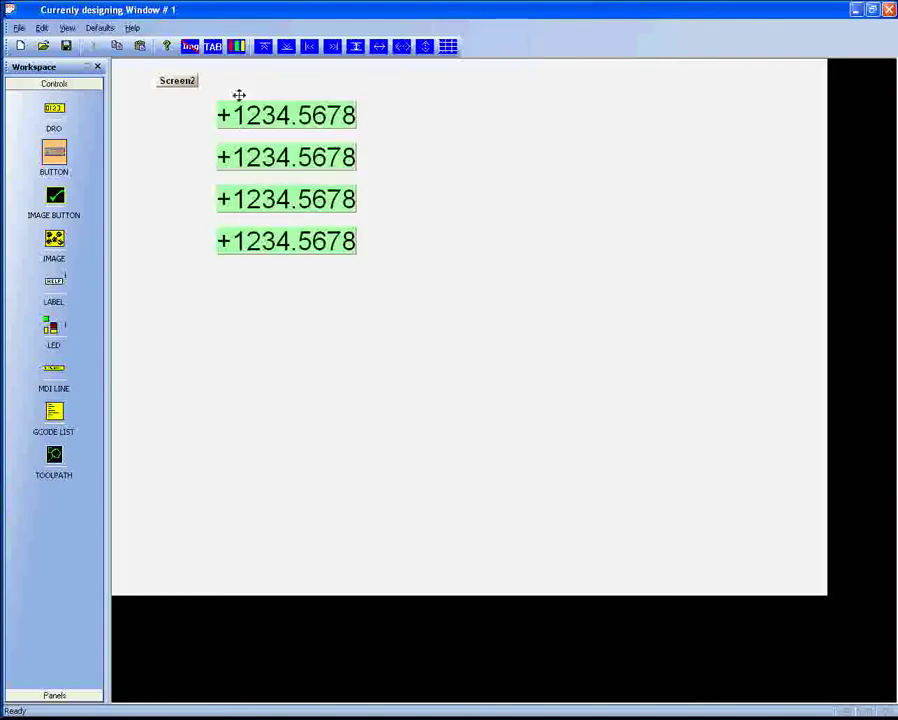
pyautogui.click(179, 82)
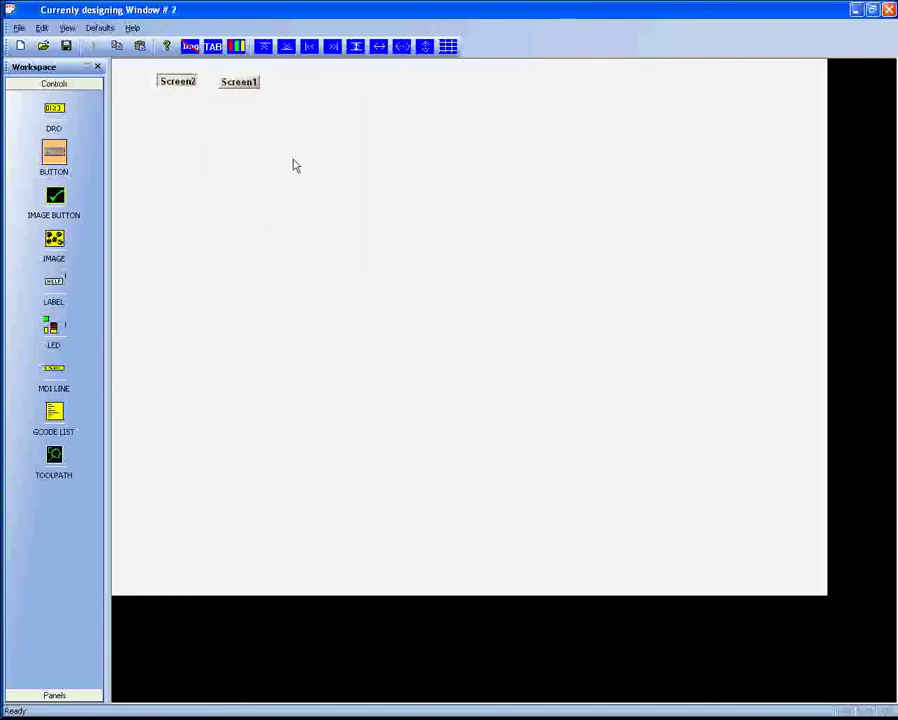
pyautogui.click(239, 82)
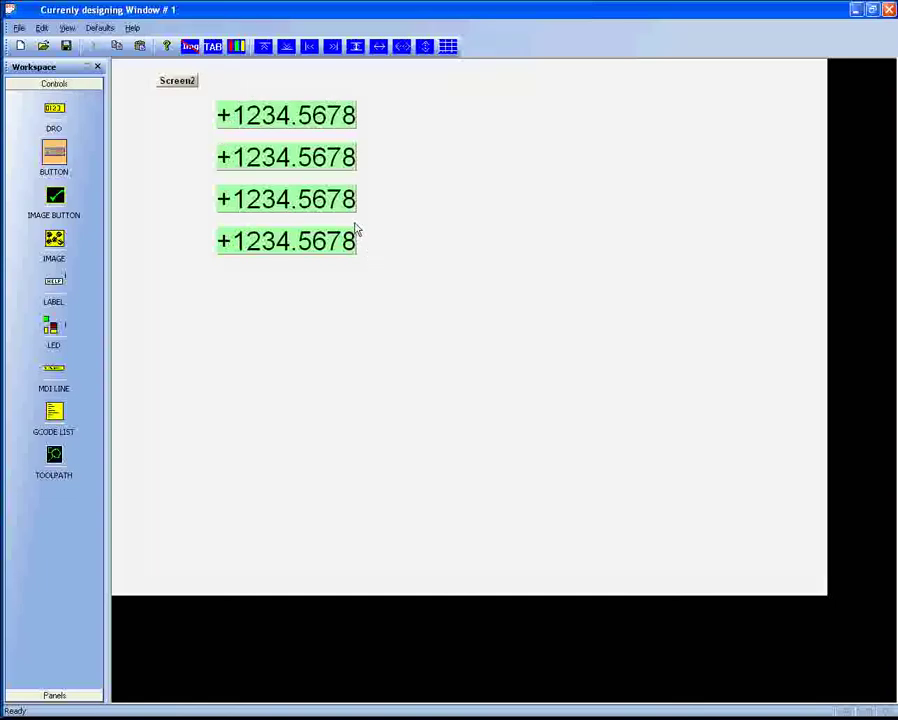
pyautogui.click(180, 81)
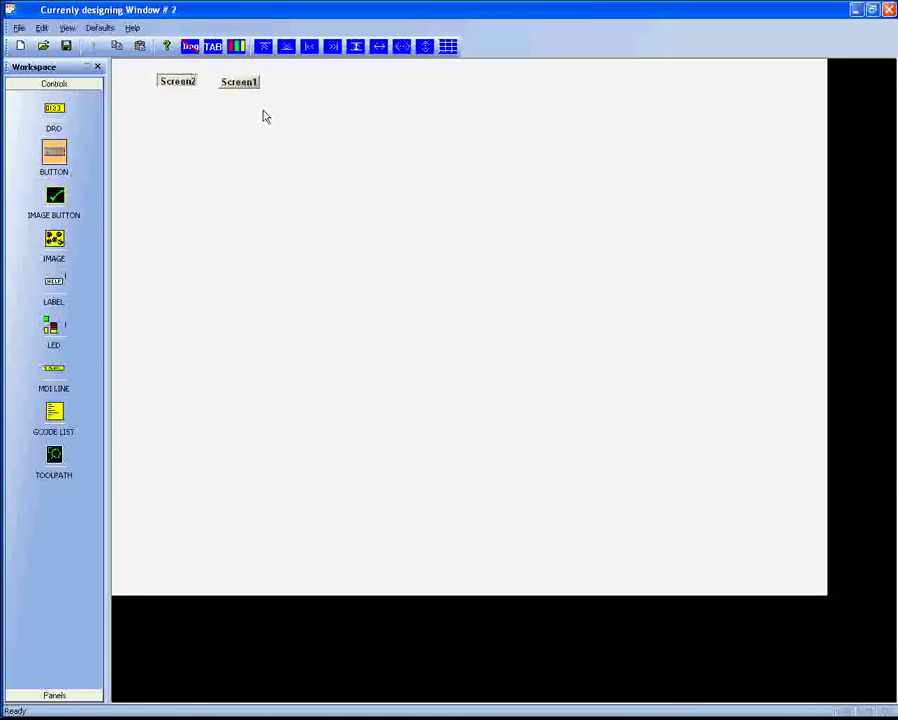
pyautogui.click(244, 84)
pyautogui.click(179, 84)
pyautogui.click(245, 84)
pyautogui.click(190, 81)
# Revisit the four-DRO page, then bring up the Screen1 button's properties.
pyautogui.click(248, 86)
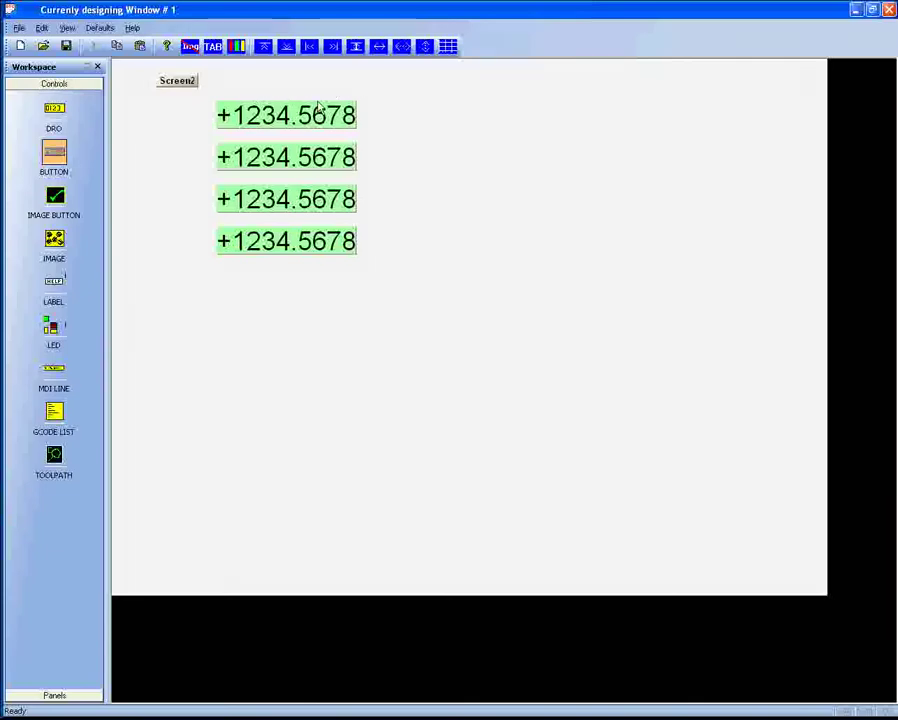
pyautogui.click(174, 83)
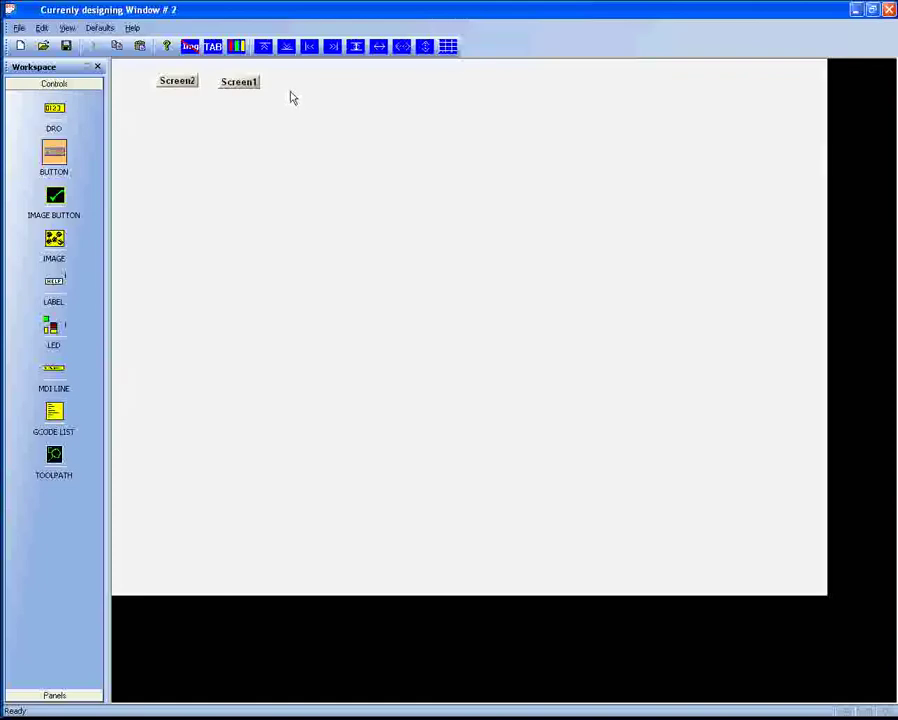
pyautogui.click(248, 86)
pyautogui.doubleClick(248, 86)
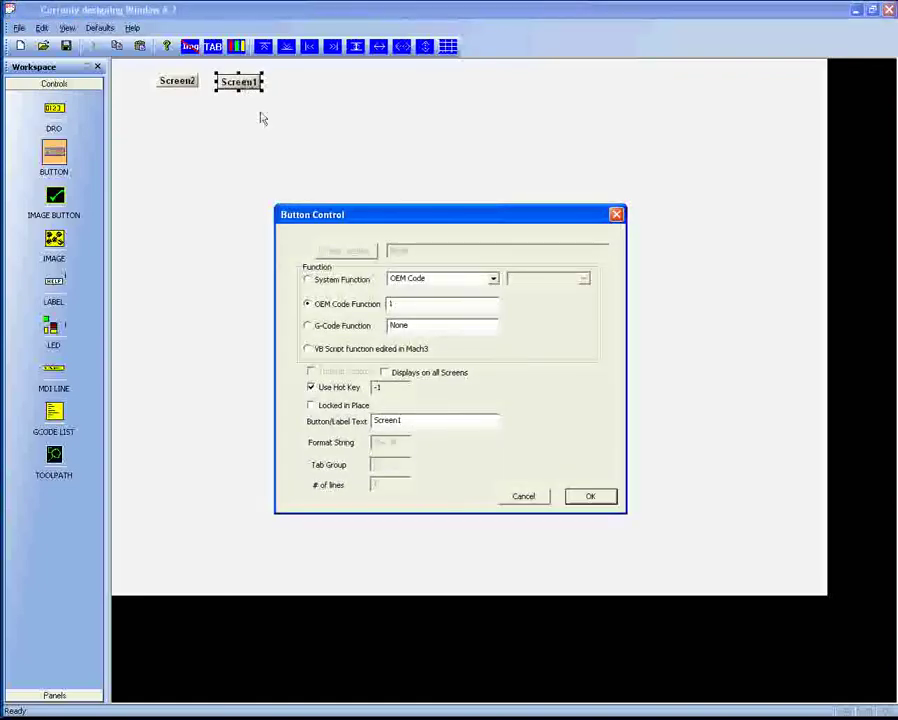
# Tick Displays on all Screens for the Screen1 button and untick Use Hot Key.
pyautogui.click(385, 374)
pyautogui.click(340, 388)
# Try assigning hot key J to the Screen1 button, then leave it without one and apply.
pyautogui.click(316, 388)
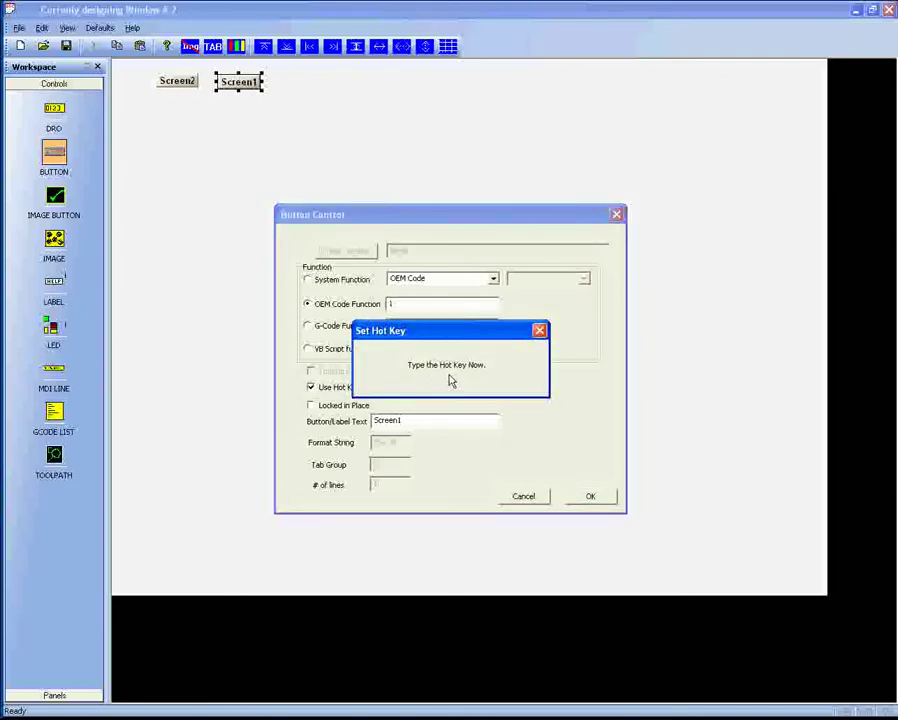
pyautogui.press('j')
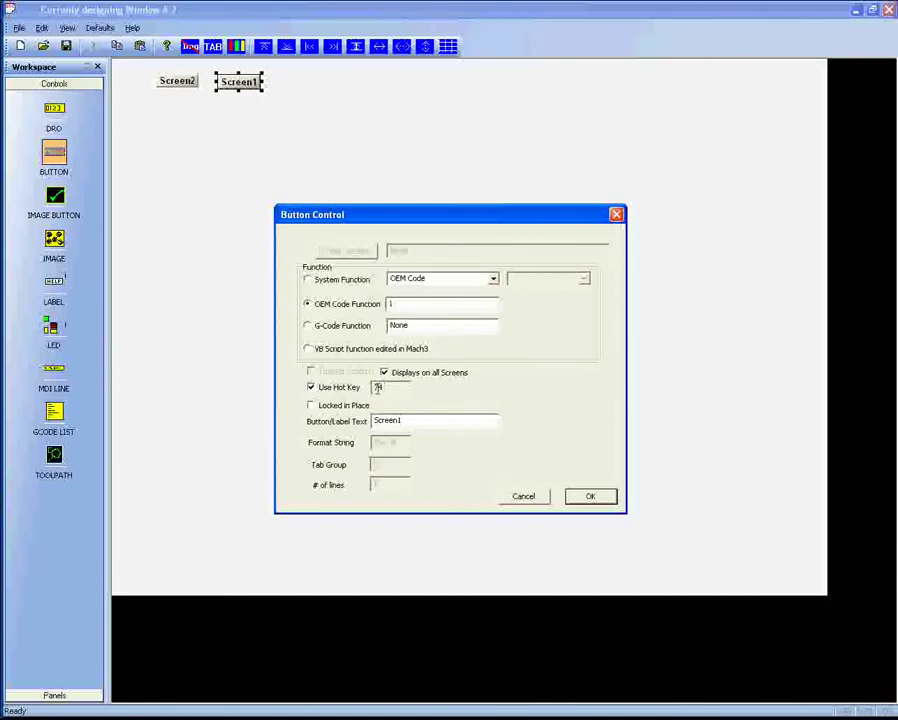
pyautogui.click(311, 387)
pyautogui.click(584, 499)
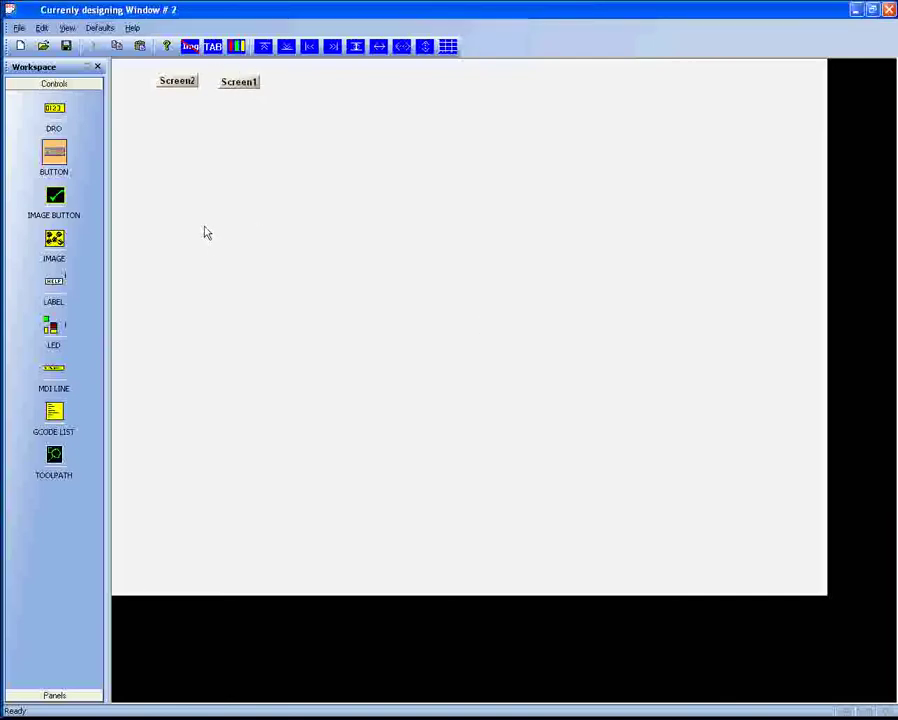
# Place five image buttons on the Screen2 page.
pyautogui.click(236, 86)
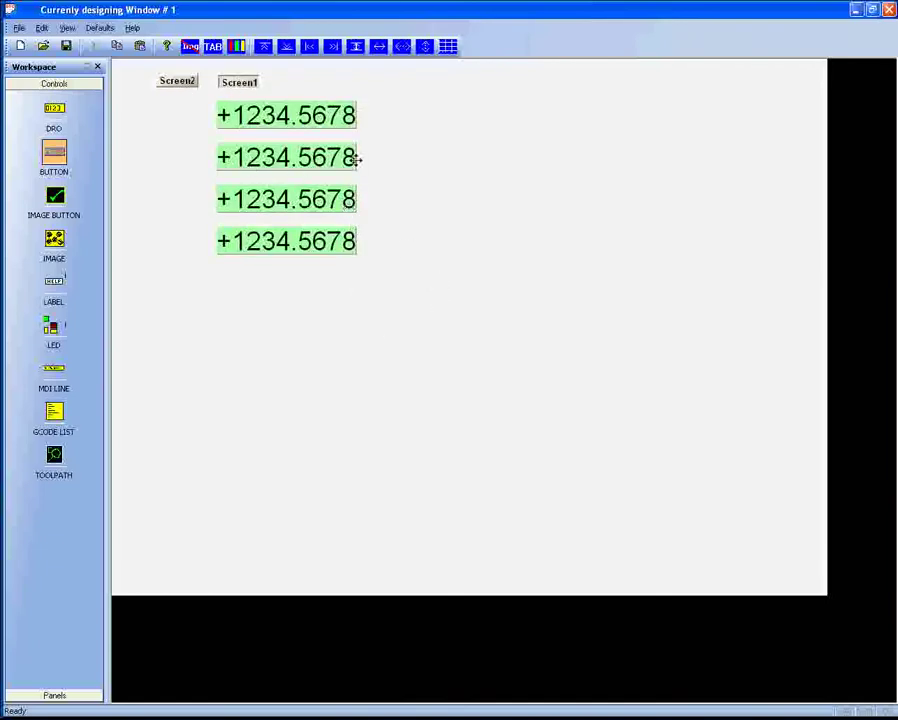
pyautogui.click(182, 82)
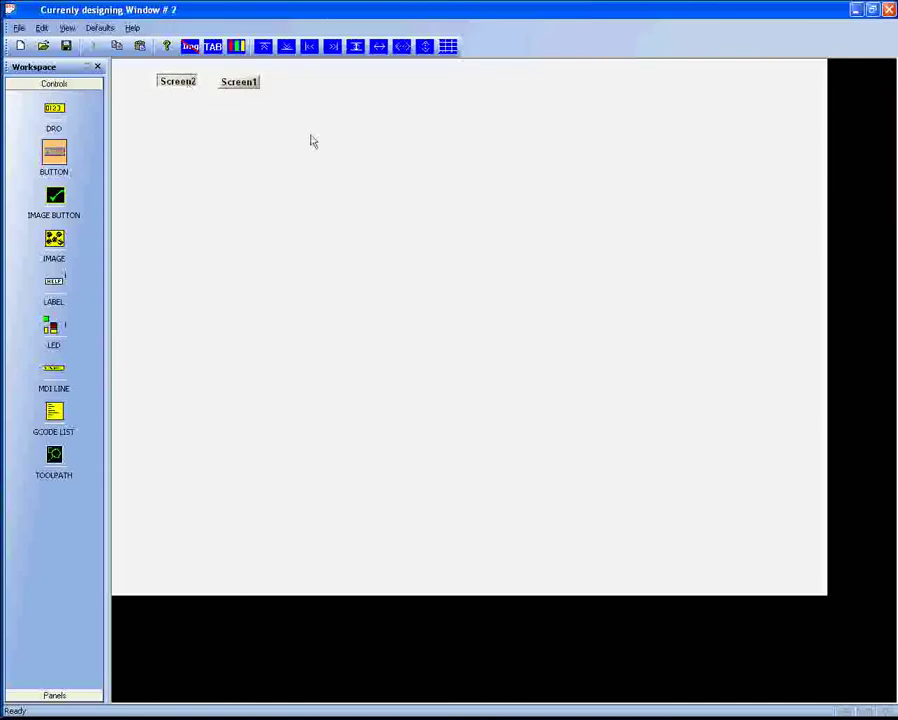
pyautogui.click(54, 196)
pyautogui.click(349, 201)
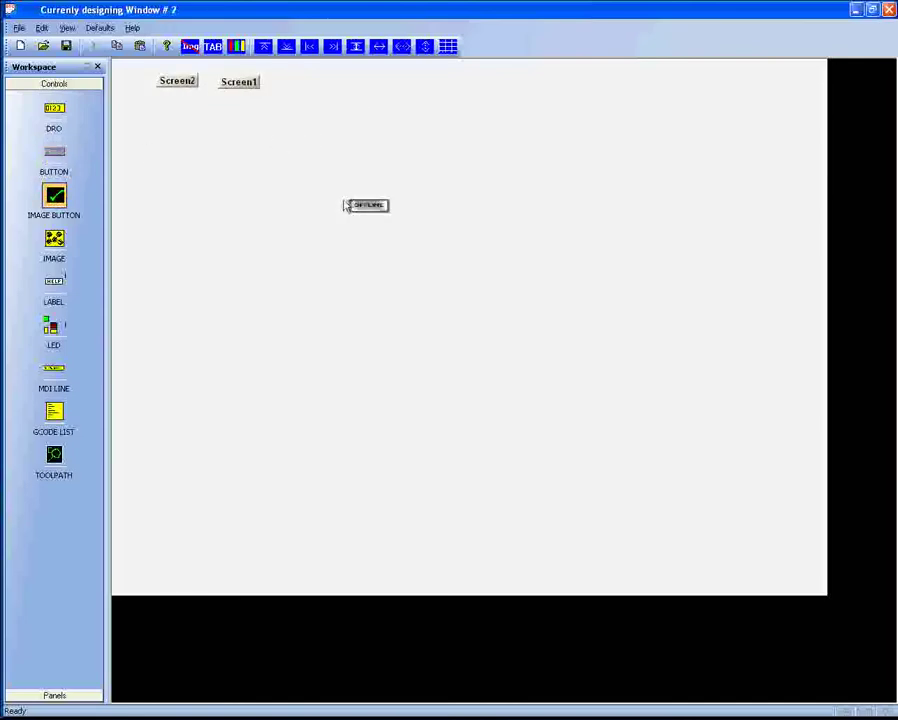
pyautogui.click(300, 205)
pyautogui.click(281, 316)
pyautogui.click(558, 310)
pyautogui.click(587, 185)
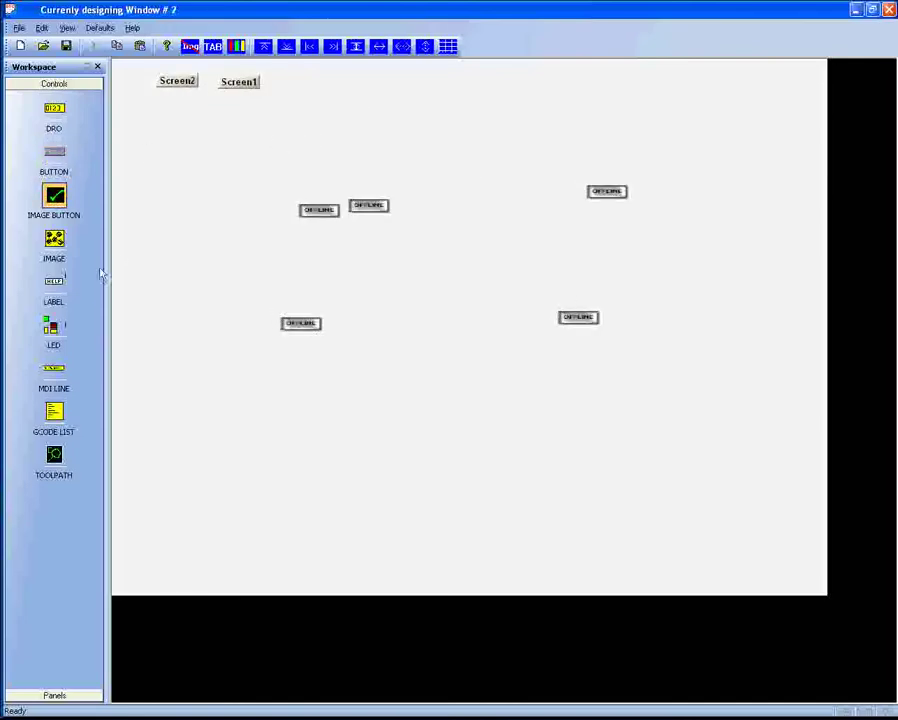
# Add two labels to Screen2, then return to the Screen1 page with its DROs.
pyautogui.click(54, 284)
pyautogui.click(222, 176)
pyautogui.click(416, 131)
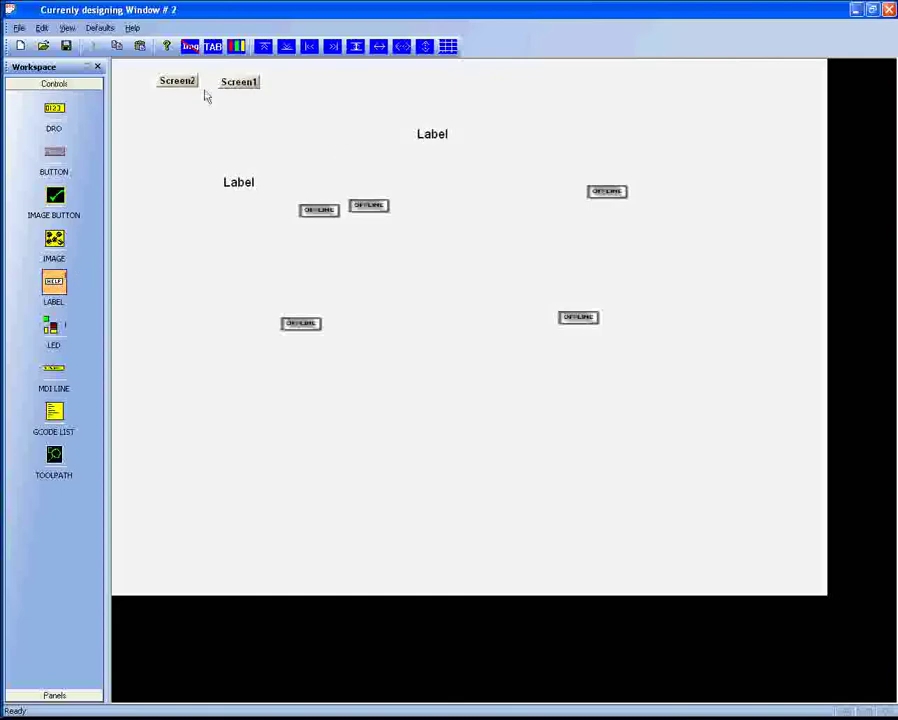
pyautogui.click(246, 85)
pyautogui.click(188, 84)
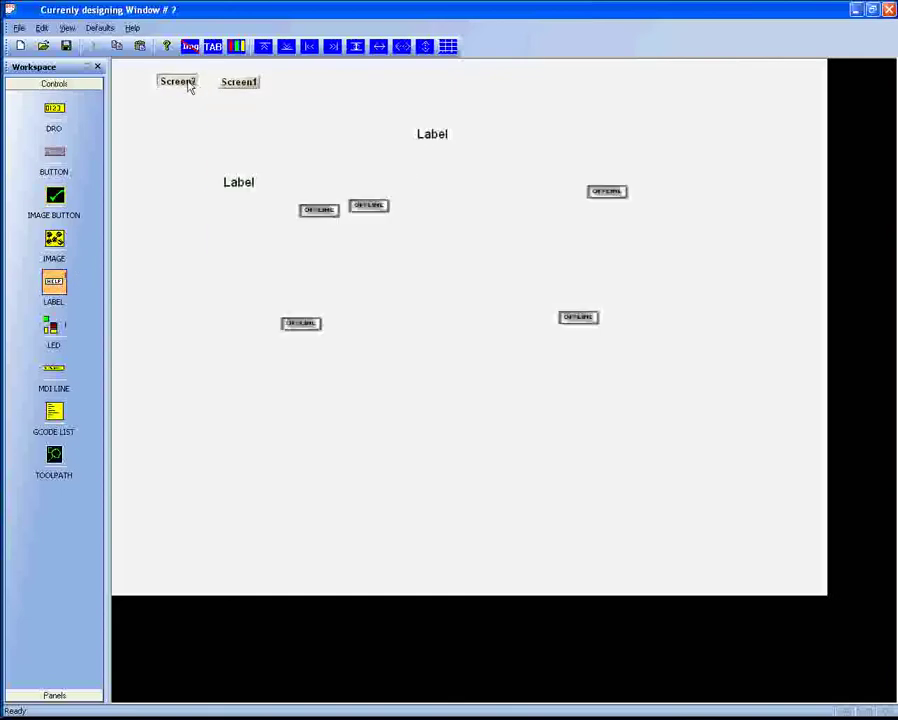
pyautogui.click(244, 84)
pyautogui.click(182, 86)
pyautogui.click(243, 87)
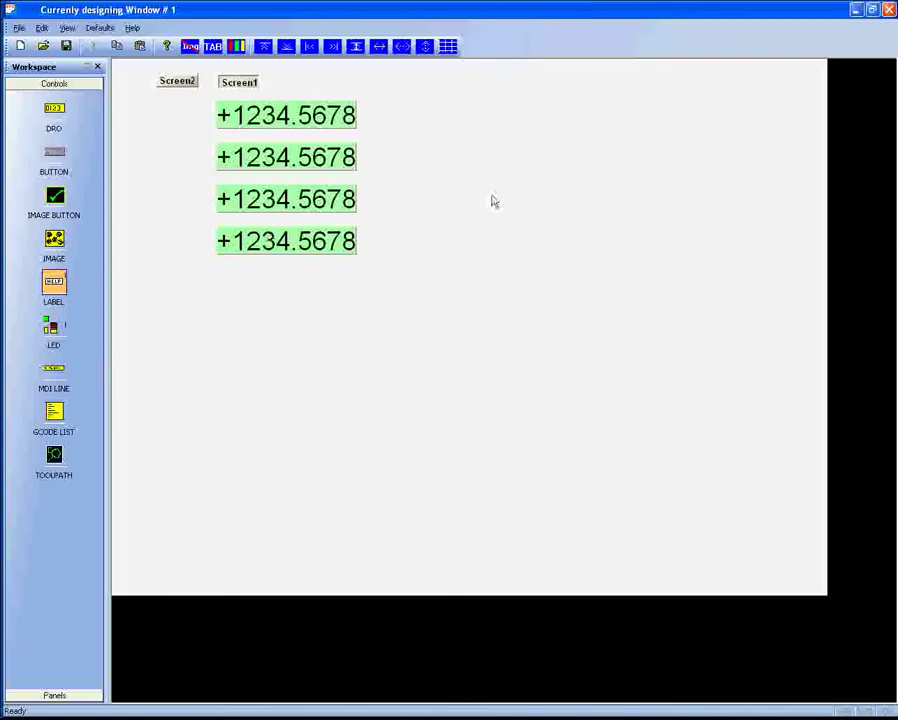
# Point the Defaults > Mach Location setting at the C:\Mach3 folder.
pyautogui.click(18, 28)
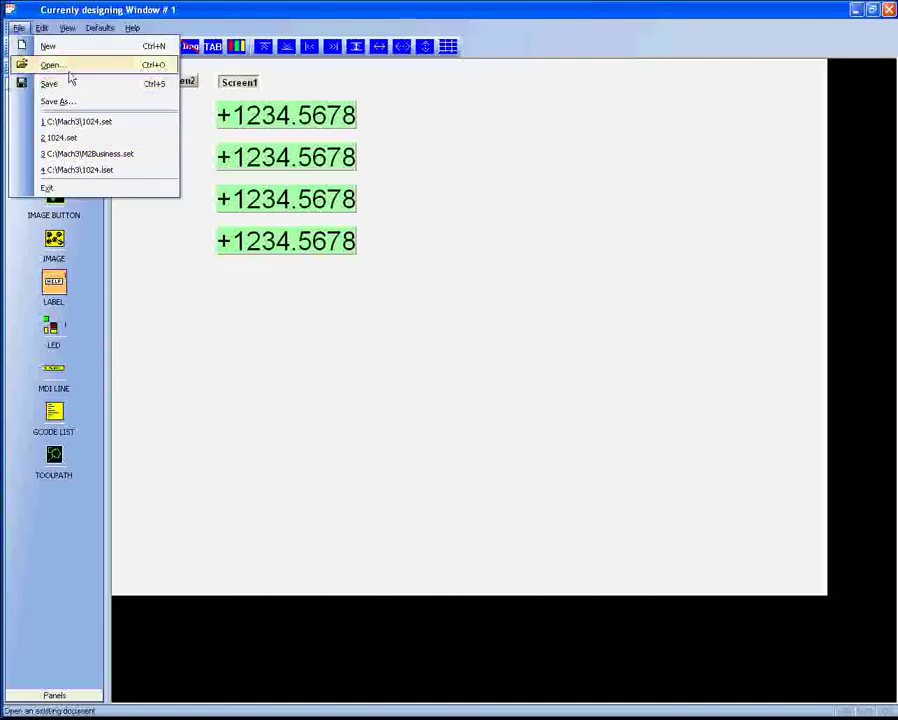
pyautogui.click(18, 28)
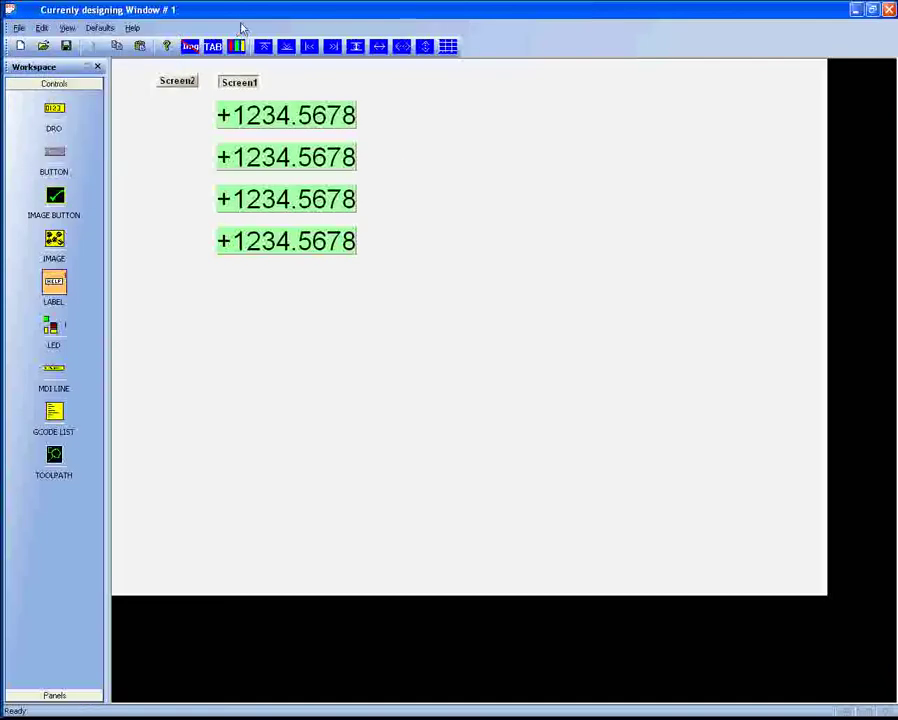
pyautogui.click(101, 29)
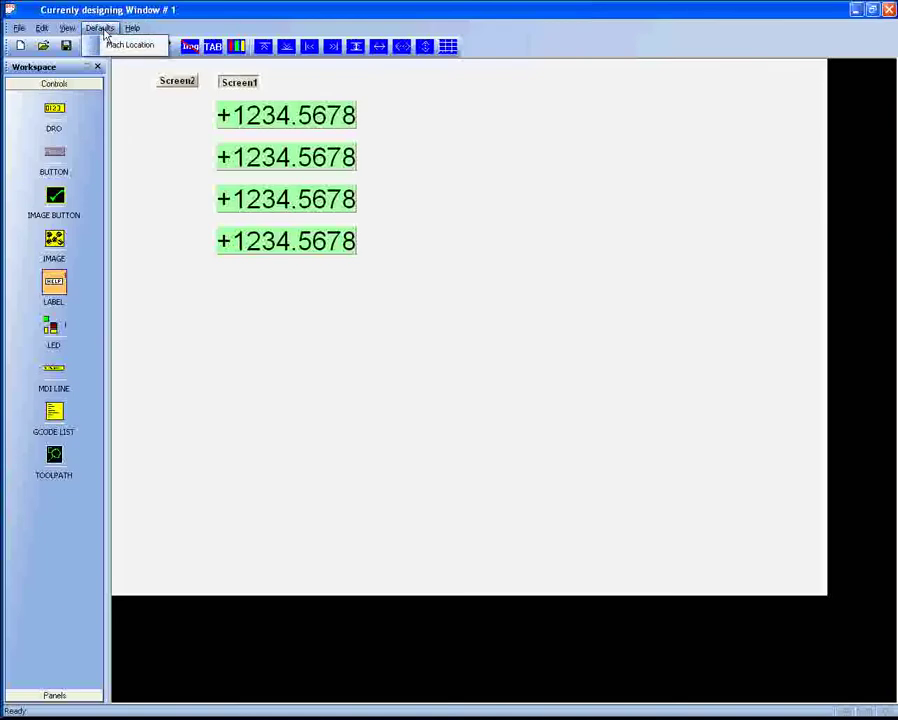
pyautogui.click(131, 47)
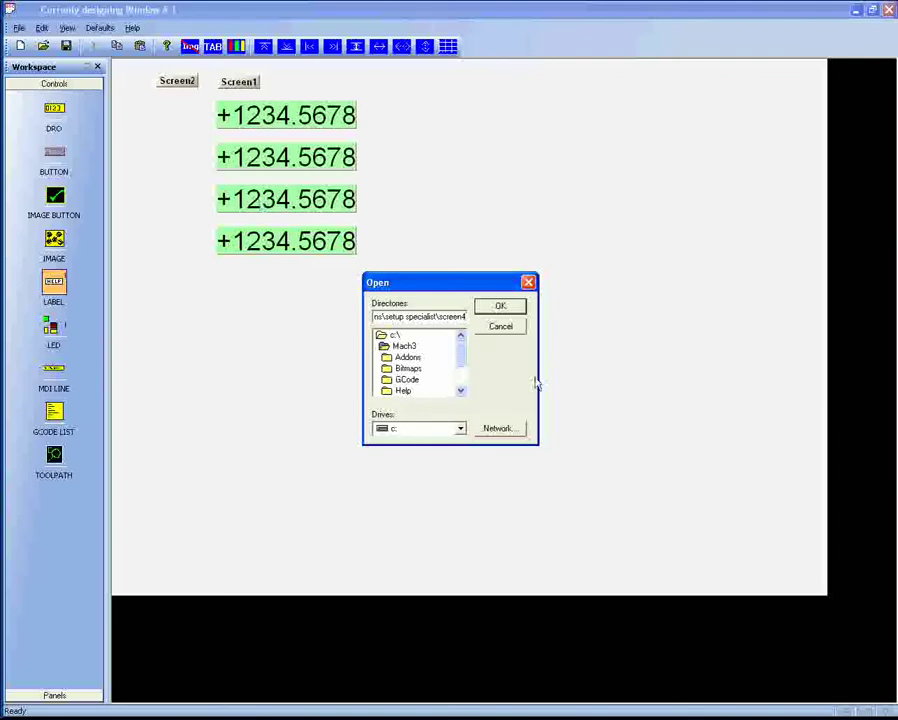
pyautogui.click(391, 351)
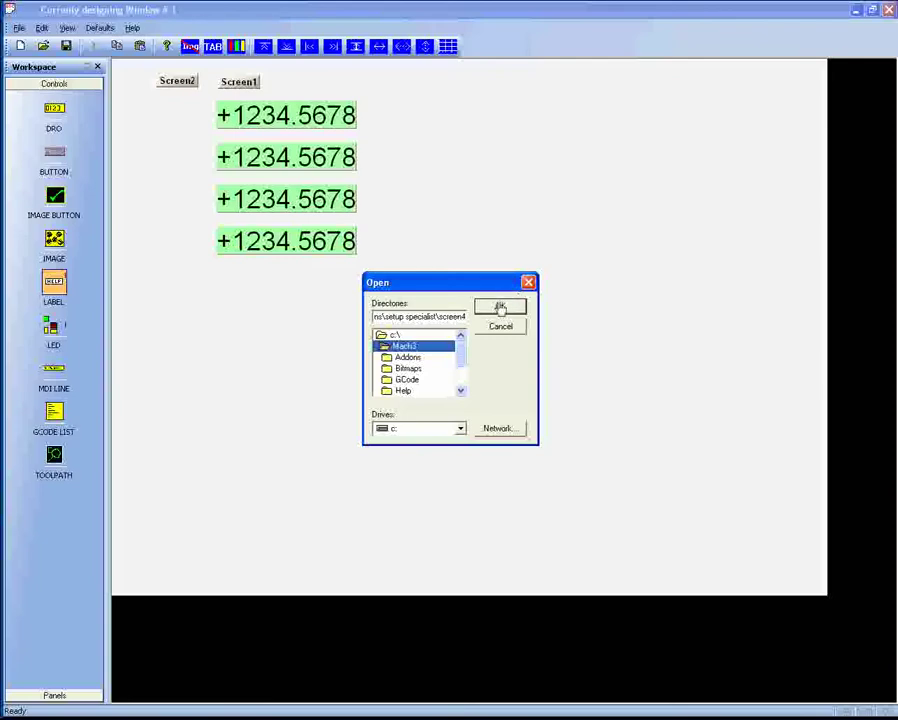
pyautogui.click(499, 309)
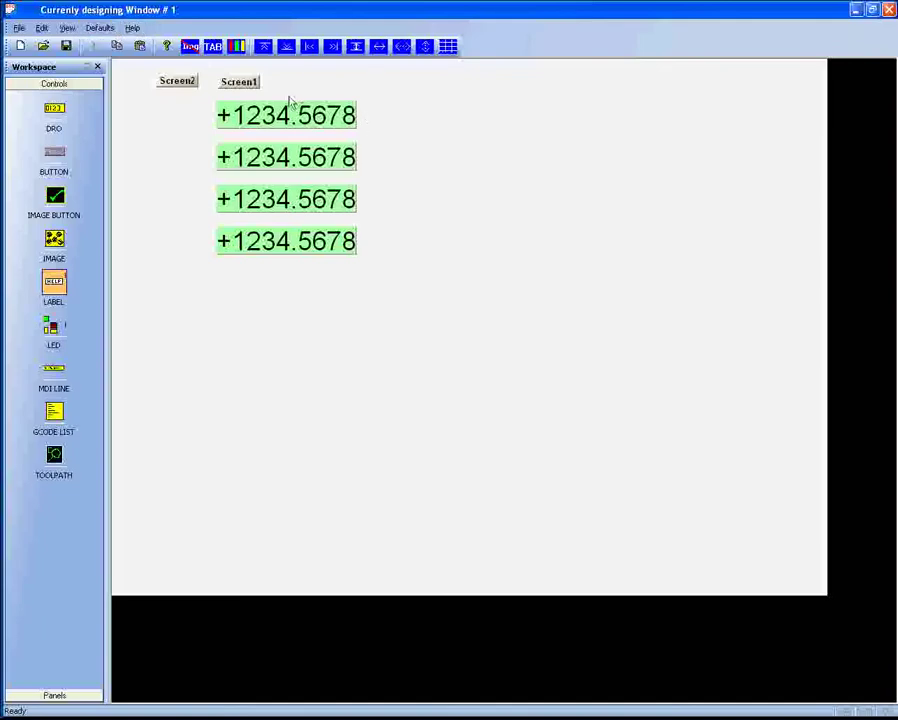
# Open 1024.set from the Mach3 folder, discarding the untitled design without saving.
pyautogui.click(19, 29)
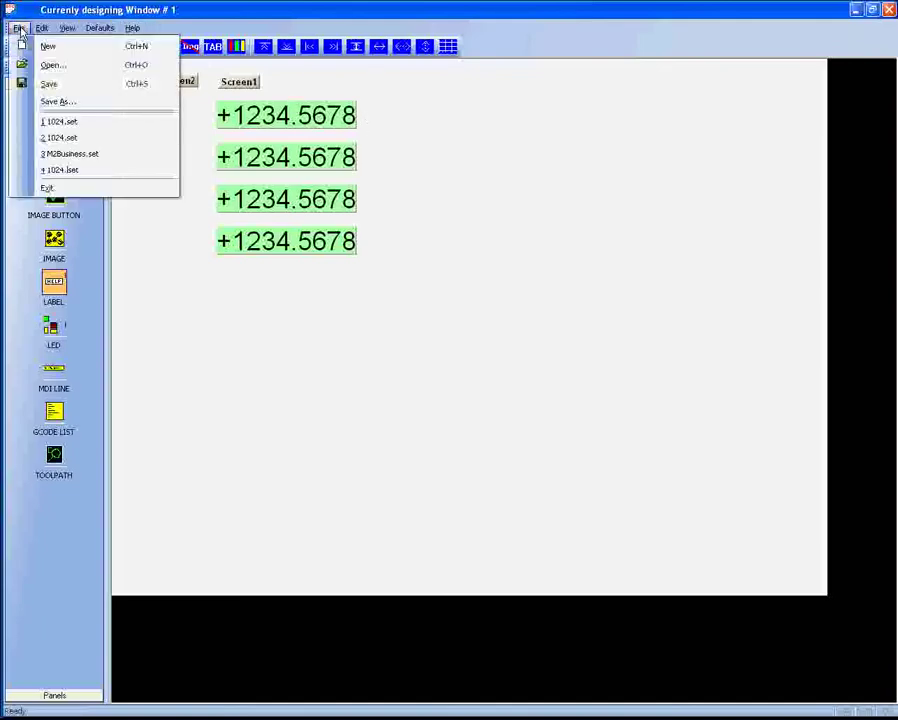
pyautogui.click(30, 64)
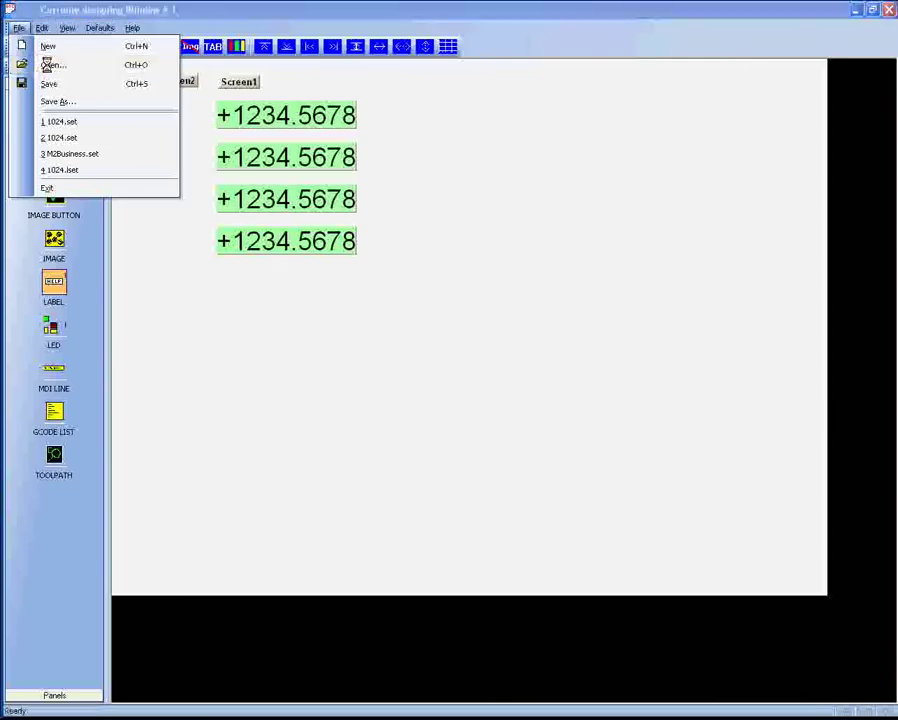
pyautogui.click(502, 248)
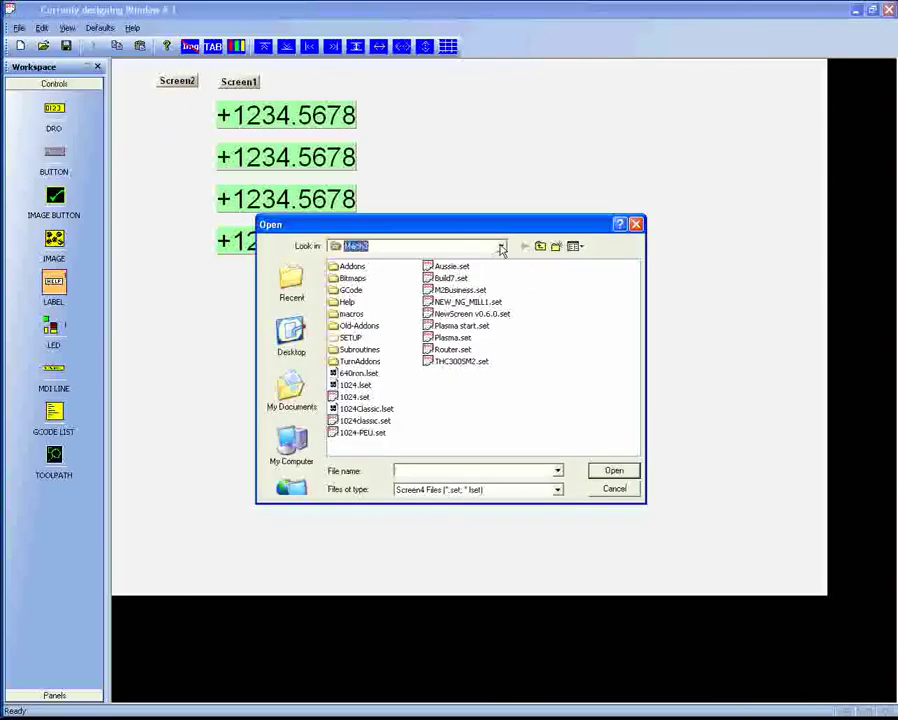
pyautogui.click(502, 248)
pyautogui.scroll(2, 370, 312)
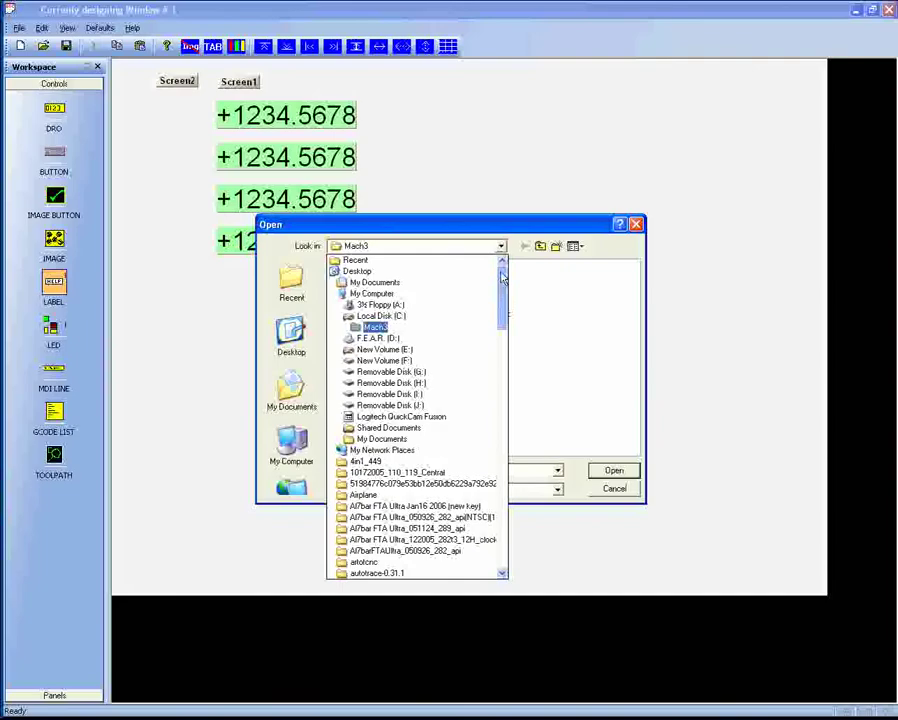
pyautogui.click(375, 327)
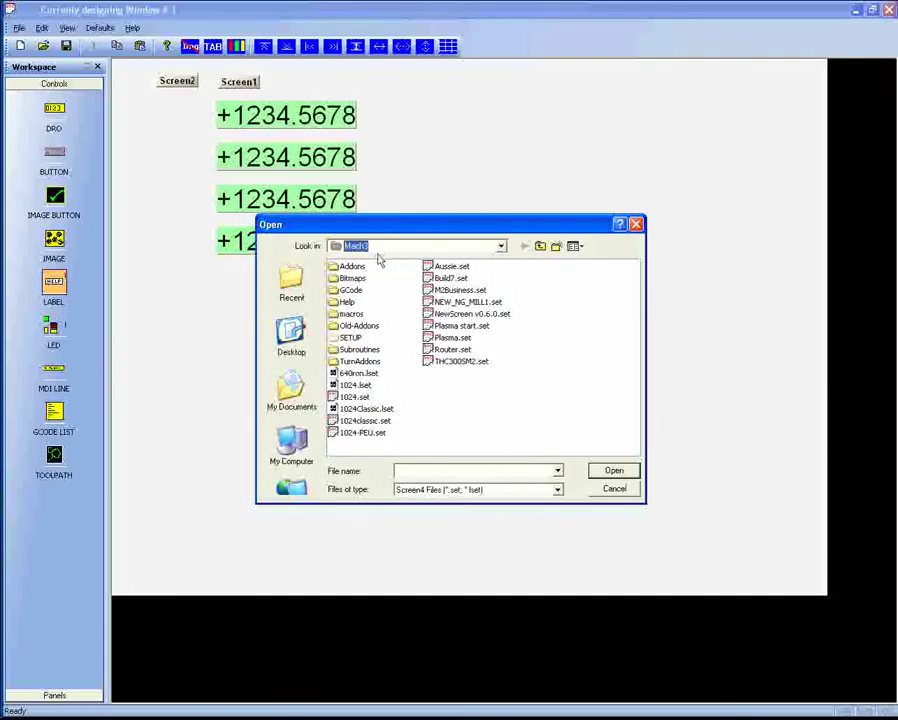
pyautogui.doubleClick(358, 399)
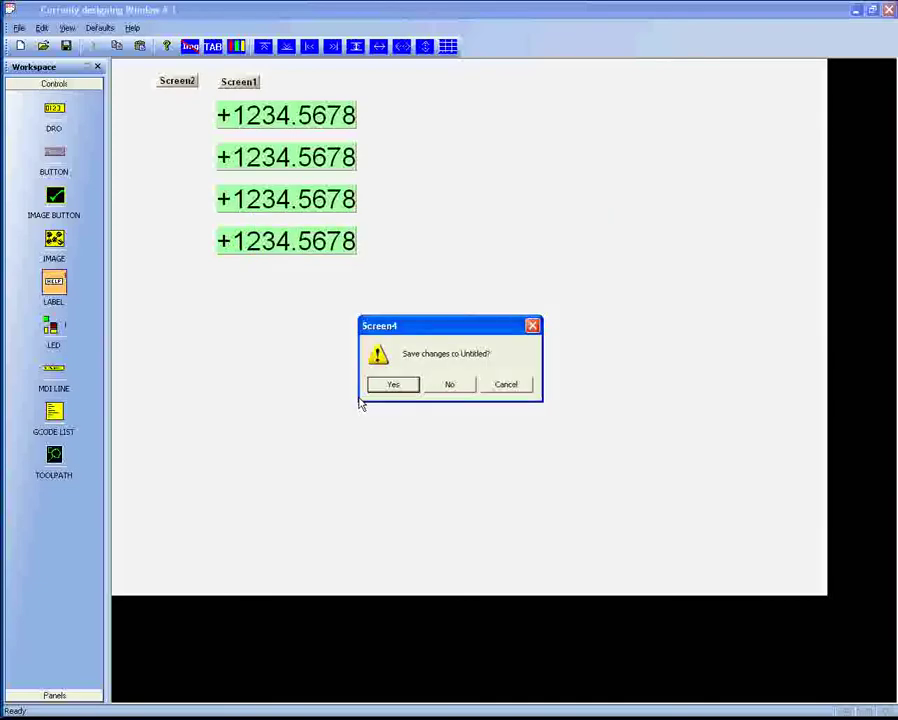
pyautogui.click(449, 385)
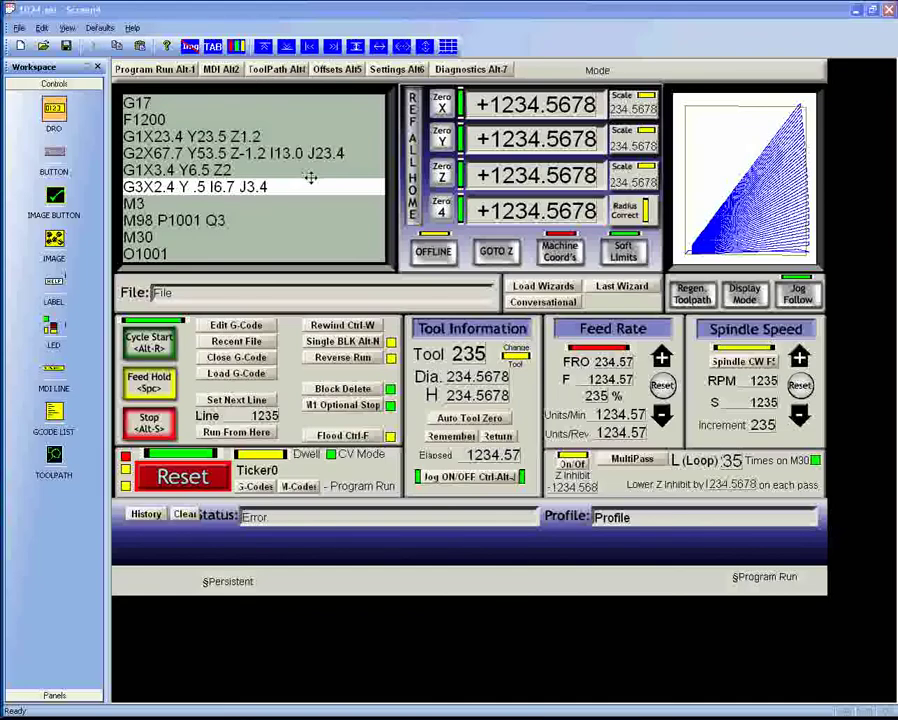
pyautogui.click(221, 69)
pyautogui.click(263, 70)
pyautogui.click(337, 69)
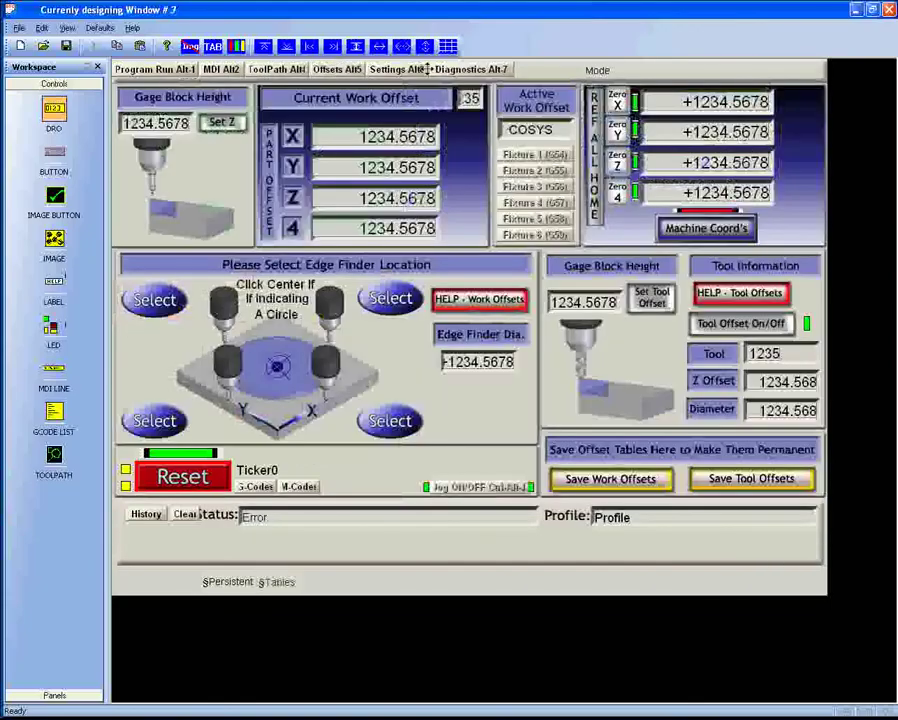
pyautogui.click(470, 69)
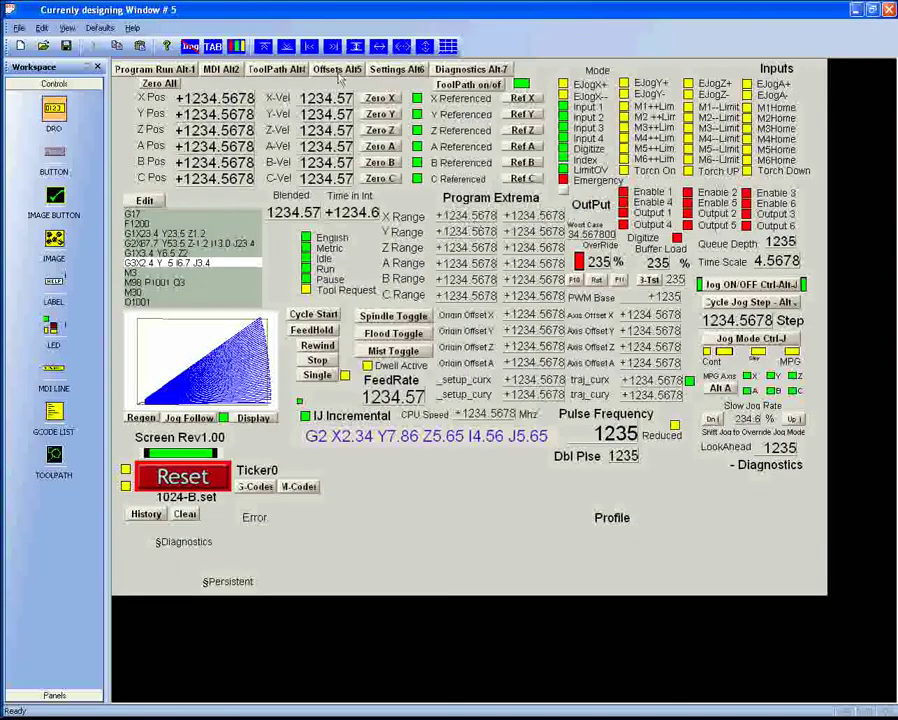
pyautogui.click(152, 69)
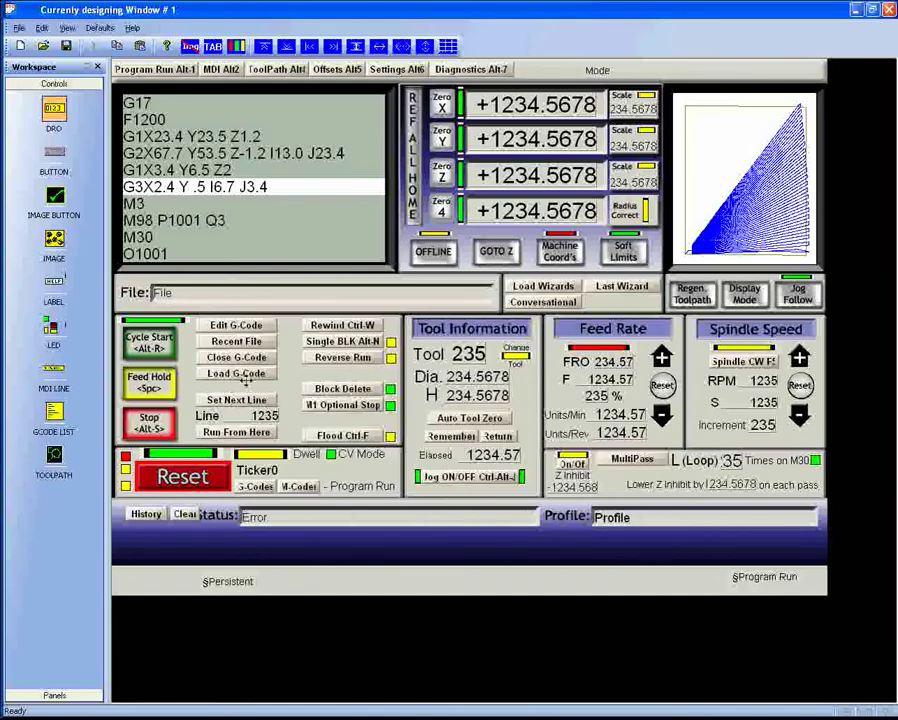
# Toggle off the background bitmaps and open the Error label's Label Control properties.
pyautogui.click(190, 46)
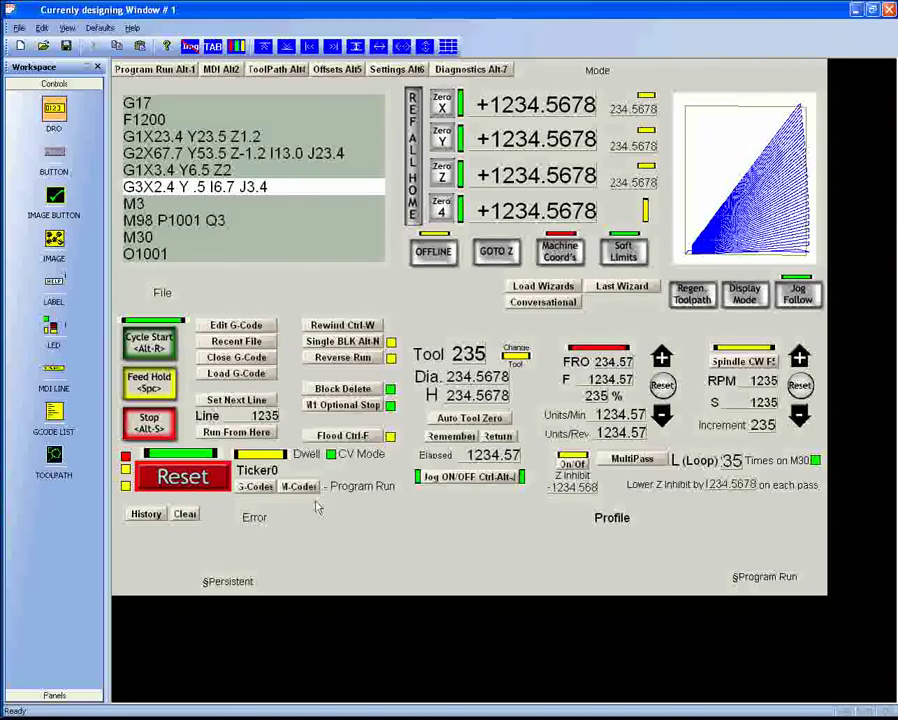
pyautogui.doubleClick(267, 522)
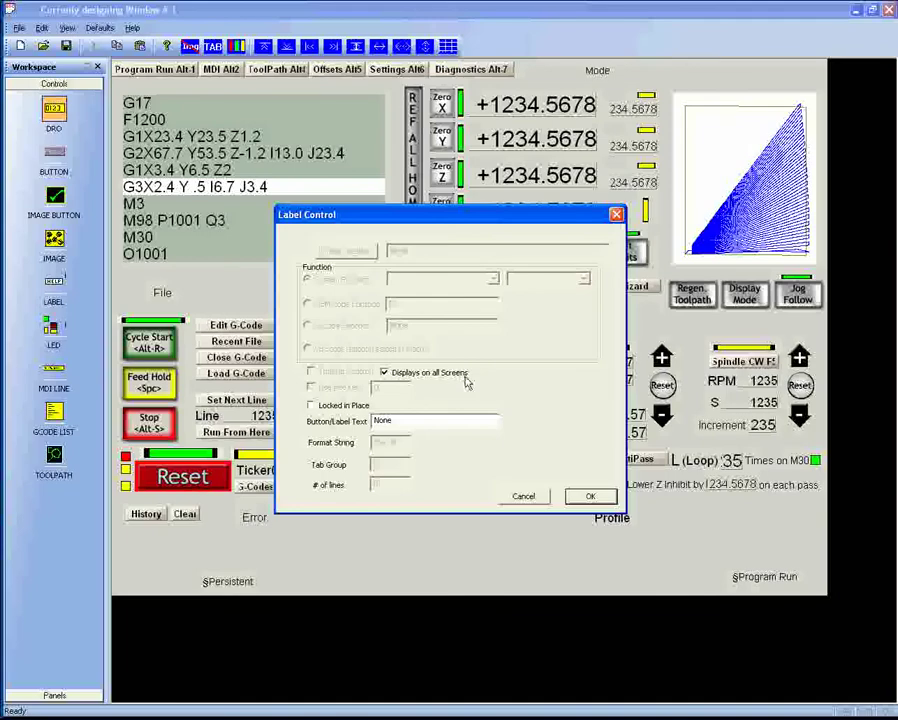
# Confirm the status label's text as None.
pyautogui.click(590, 496)
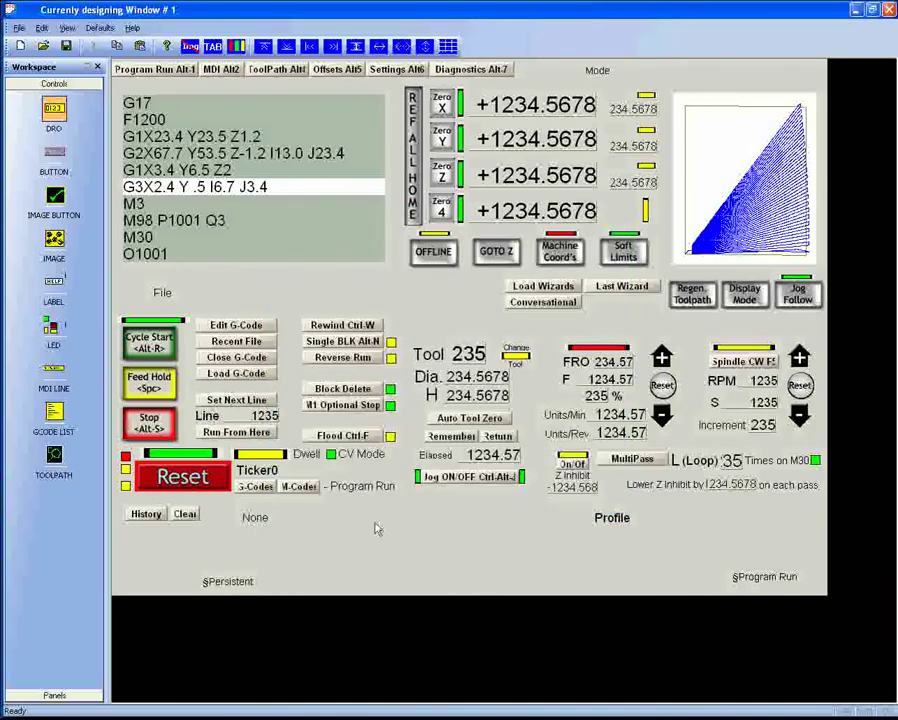
pyautogui.doubleClick(256, 519)
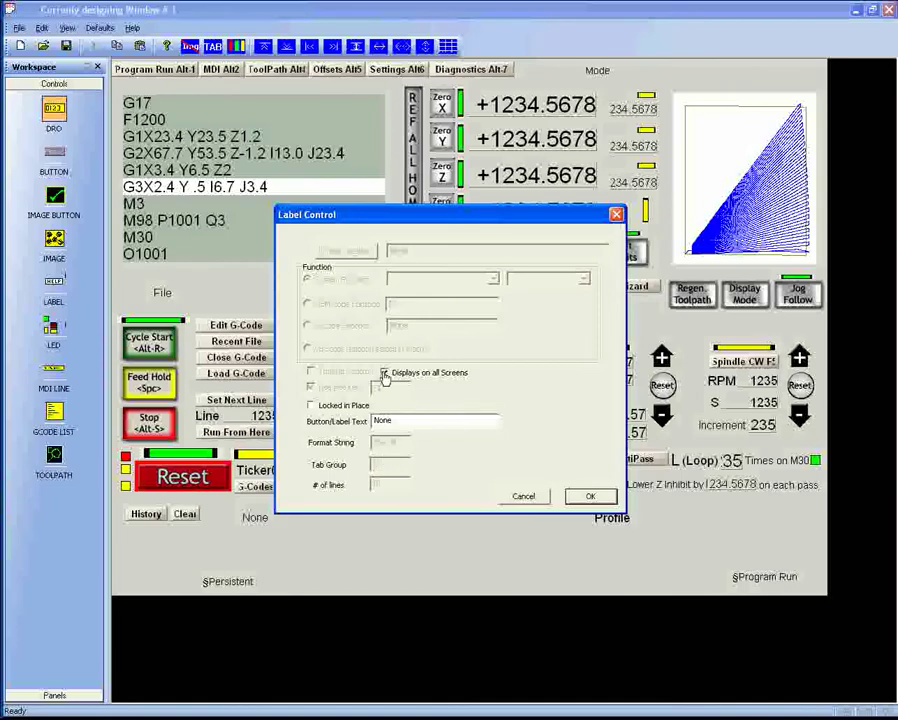
pyautogui.click(582, 497)
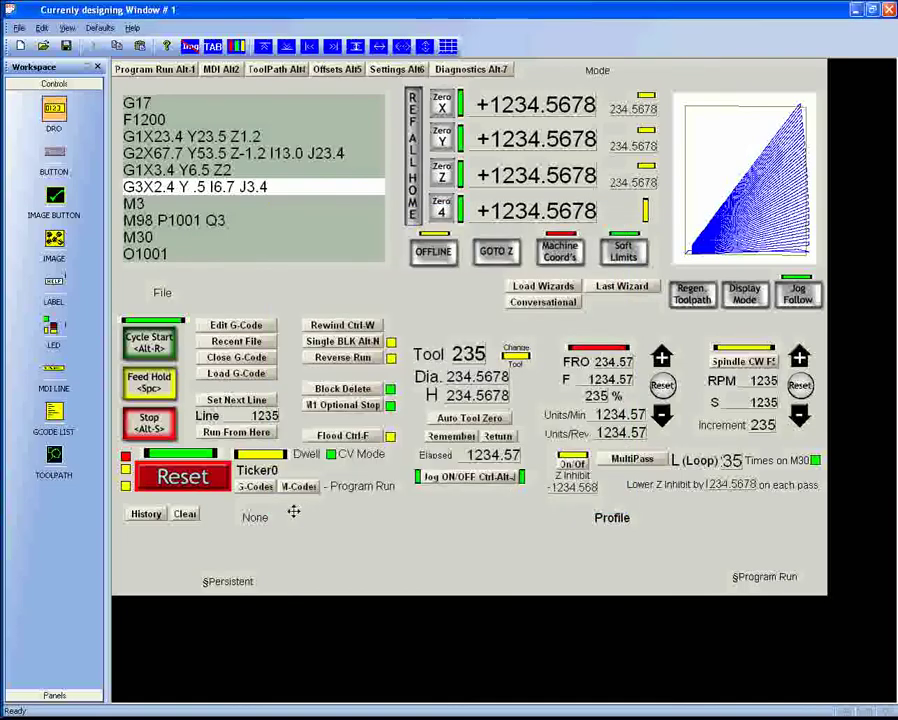
# Nudge the None label slightly up-left and set it to display on all screens.
pyautogui.click(259, 518)
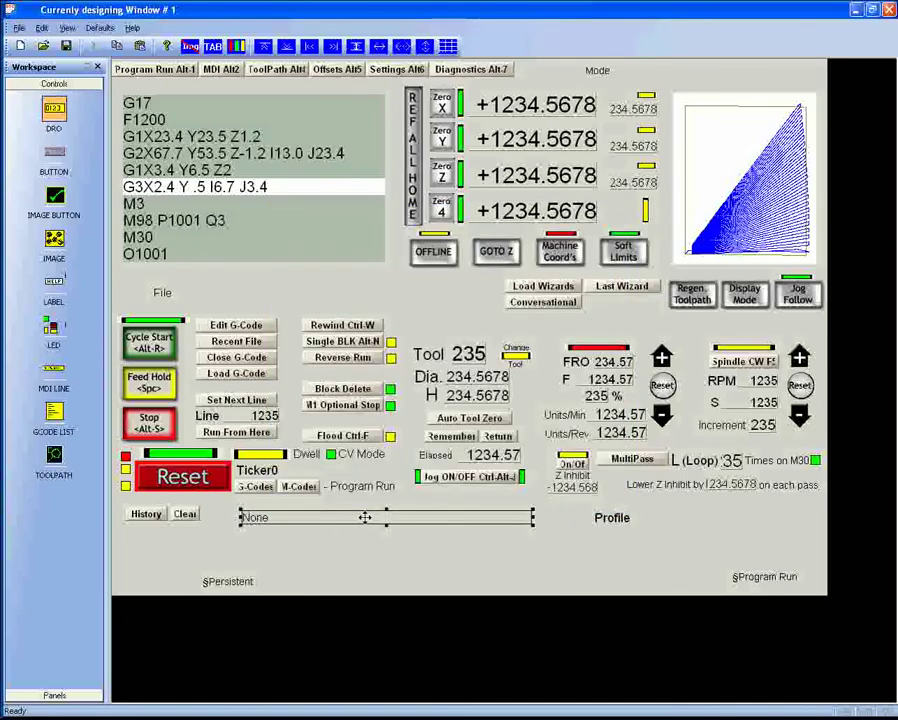
pyautogui.moveTo(365, 517); pyautogui.dragTo(361, 515)
pyautogui.doubleClick(361, 515)
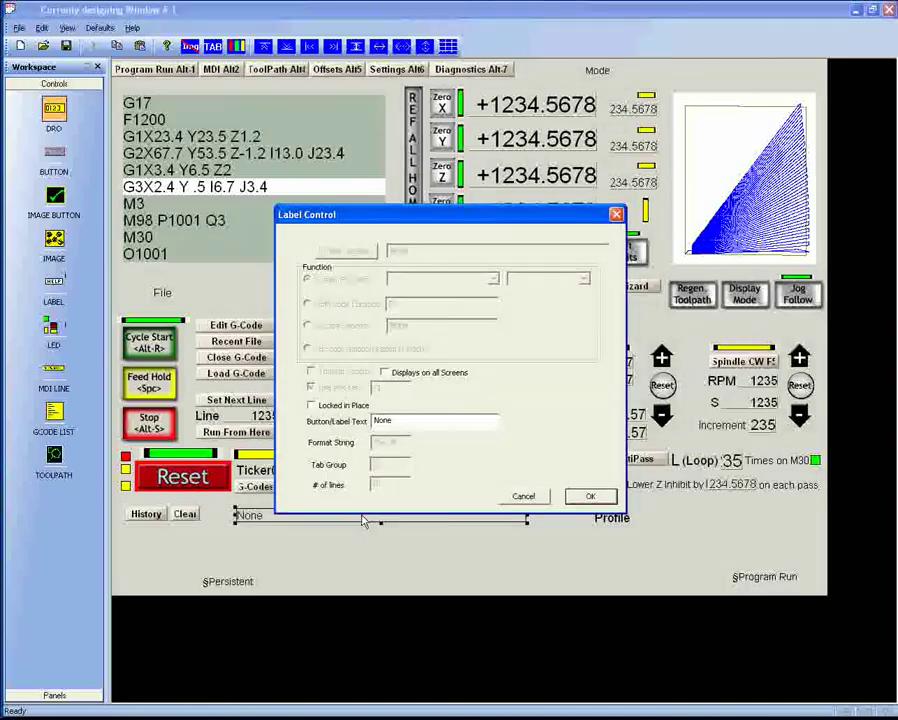
pyautogui.click(397, 374)
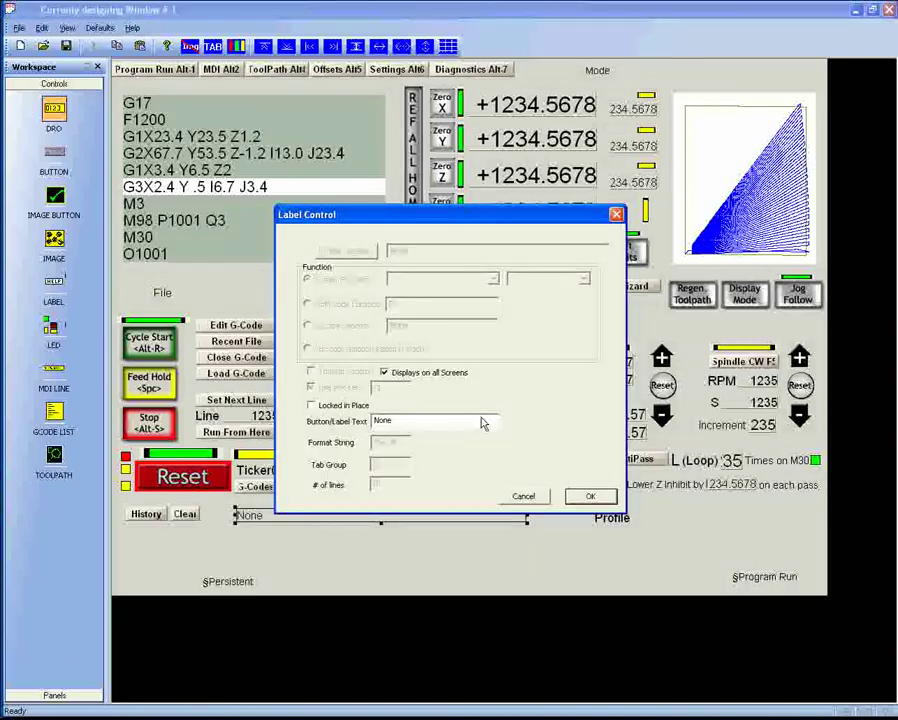
pyautogui.click(589, 496)
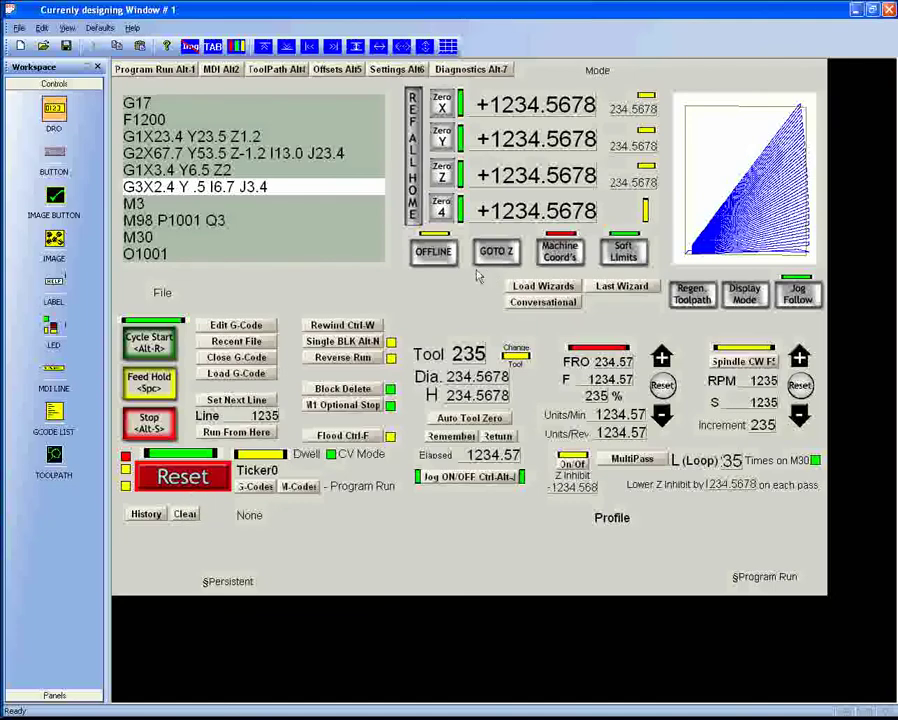
# Move the Edit G-Code button beside File, then undo to restore its original position.
pyautogui.click(240, 326)
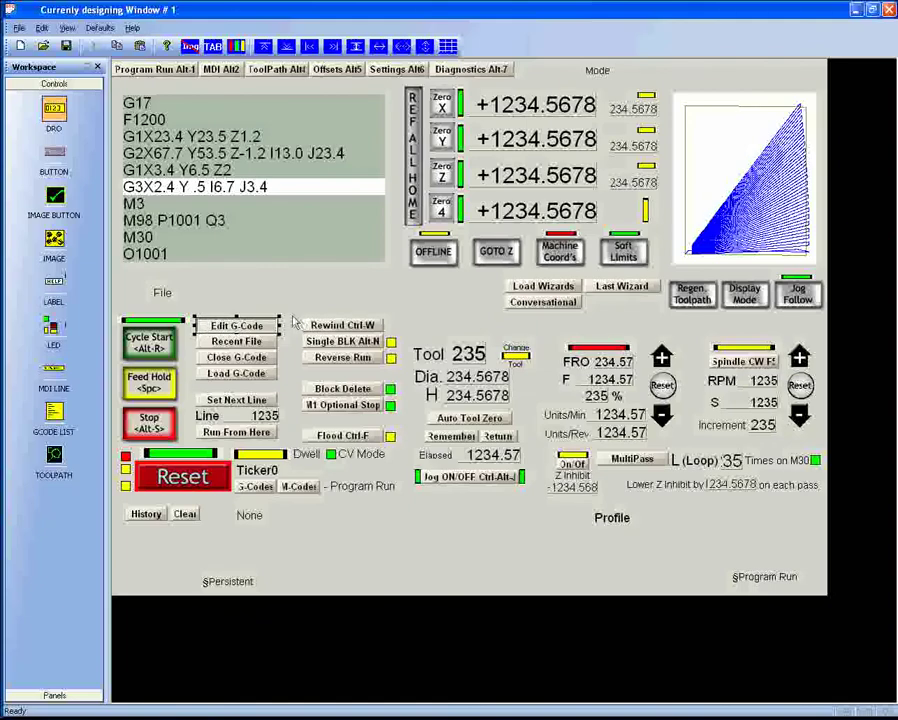
pyautogui.moveTo(240, 326); pyautogui.dragTo(252, 289)
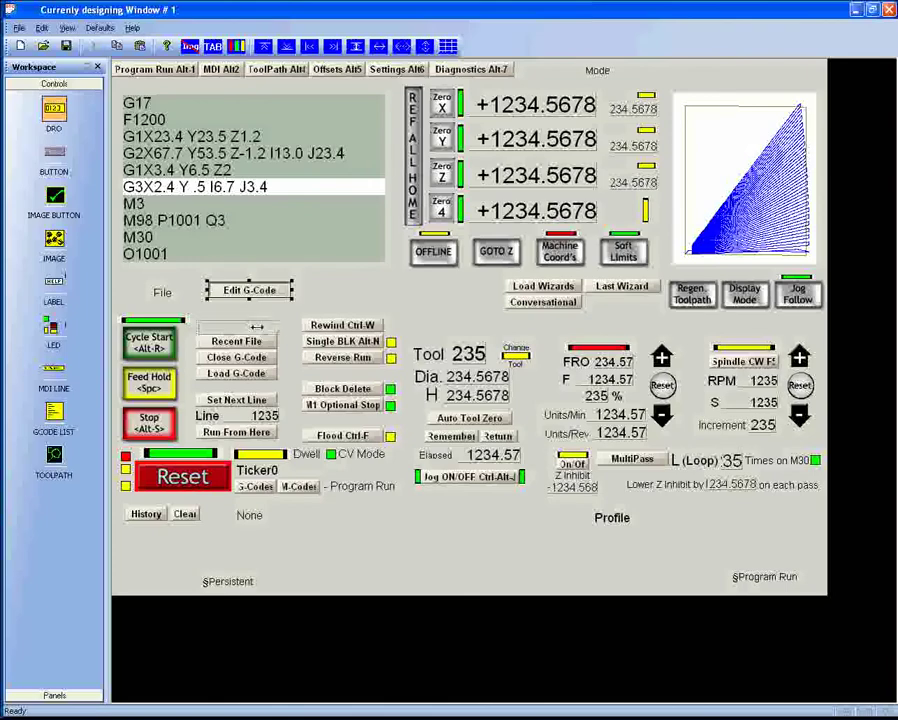
pyautogui.hotkey('ctrl', 'z')
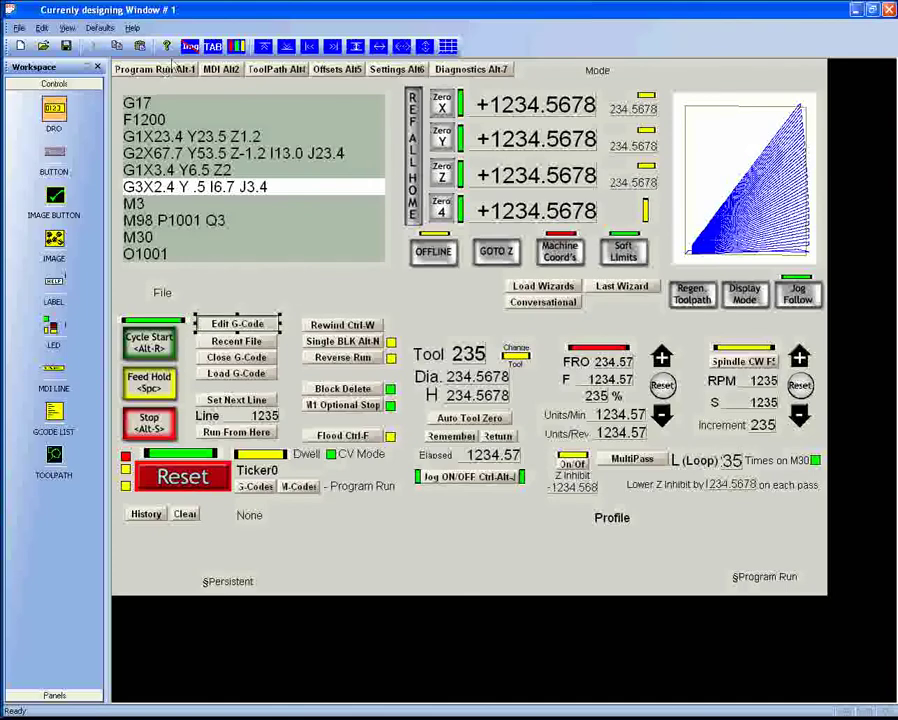
# Turn the background bitmaps back on with the Tog button.
pyautogui.click(190, 47)
pyautogui.click(190, 47)
pyautogui.click(190, 47)
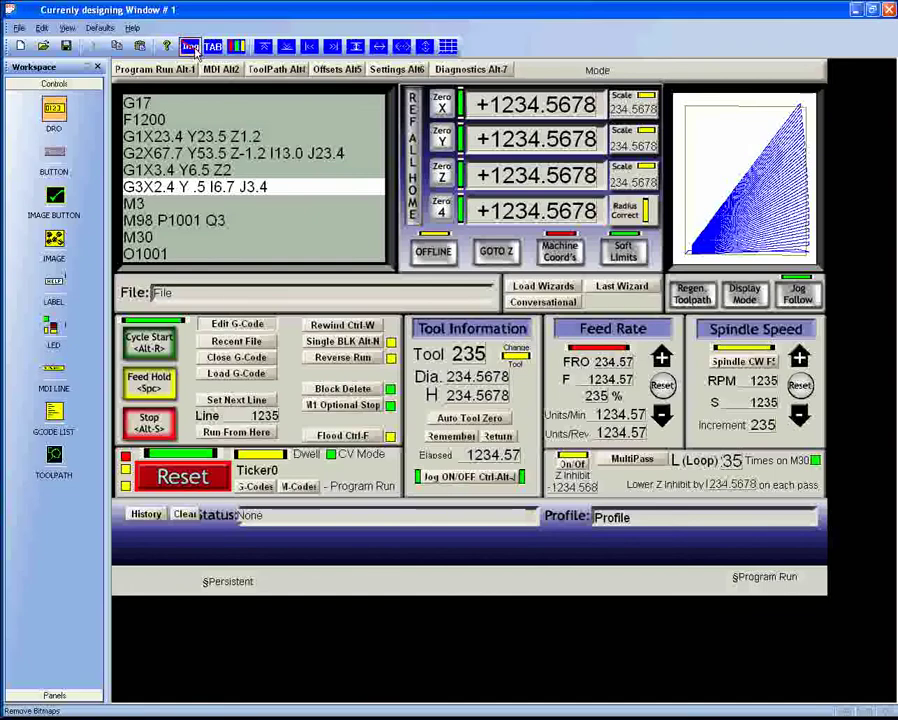
pyautogui.click(190, 47)
pyautogui.click(190, 47)
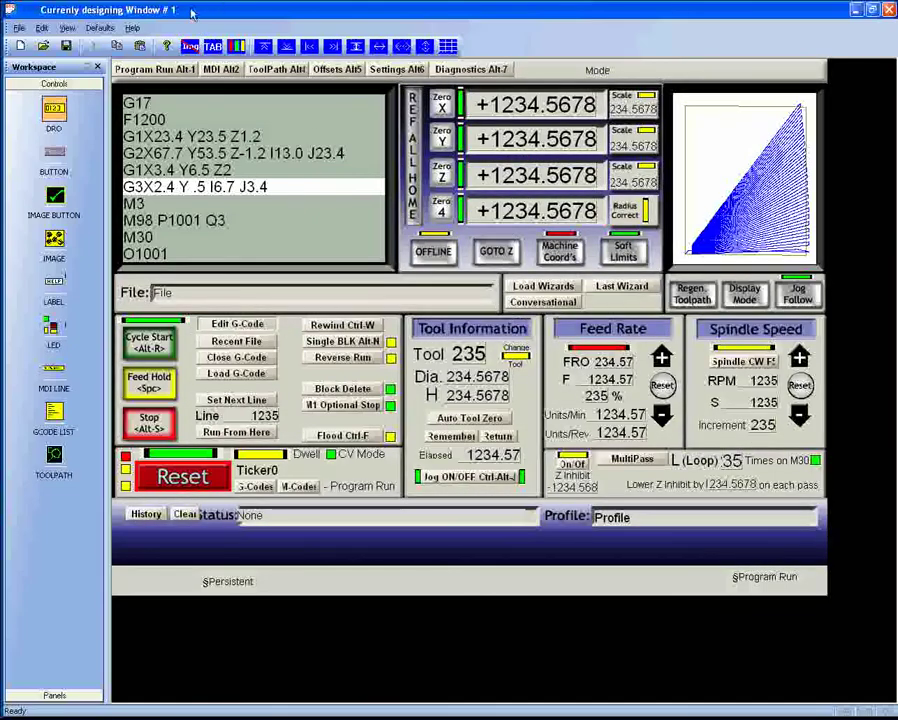
pyautogui.click(190, 47)
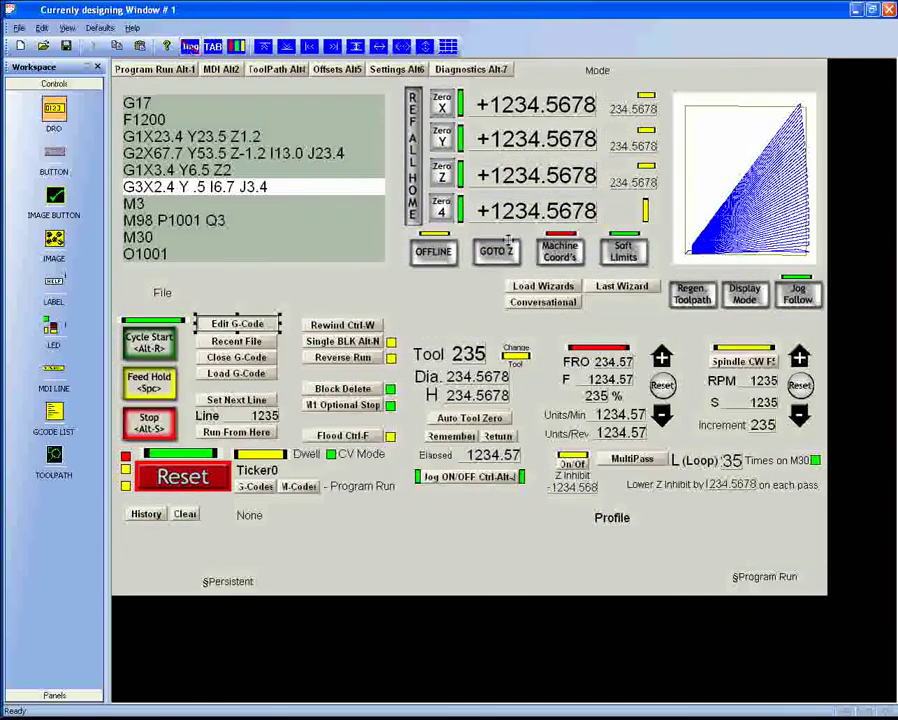
pyautogui.click(410, 172)
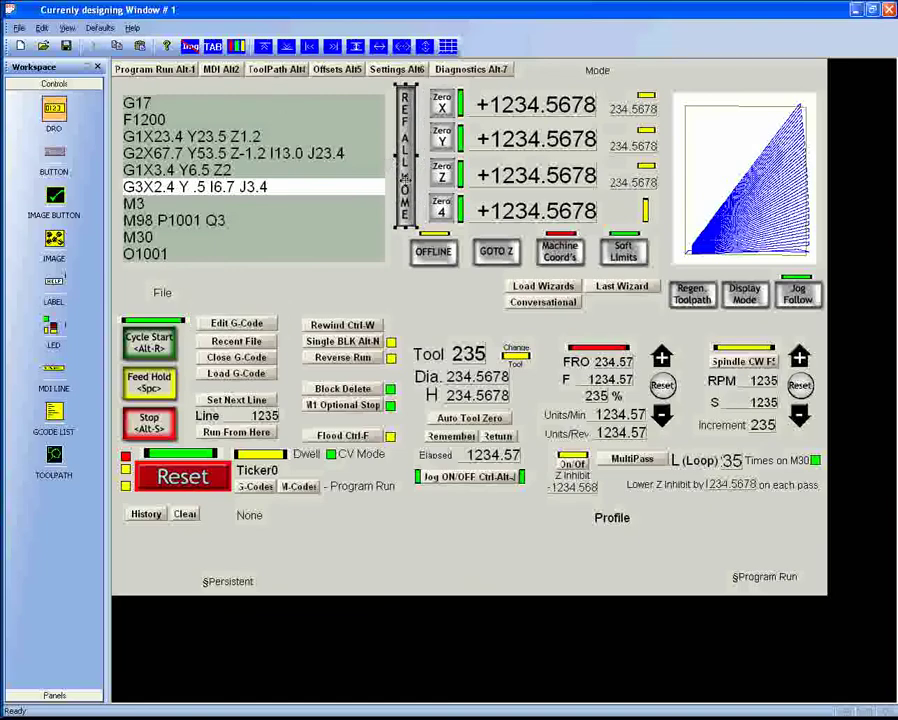
pyautogui.click(190, 47)
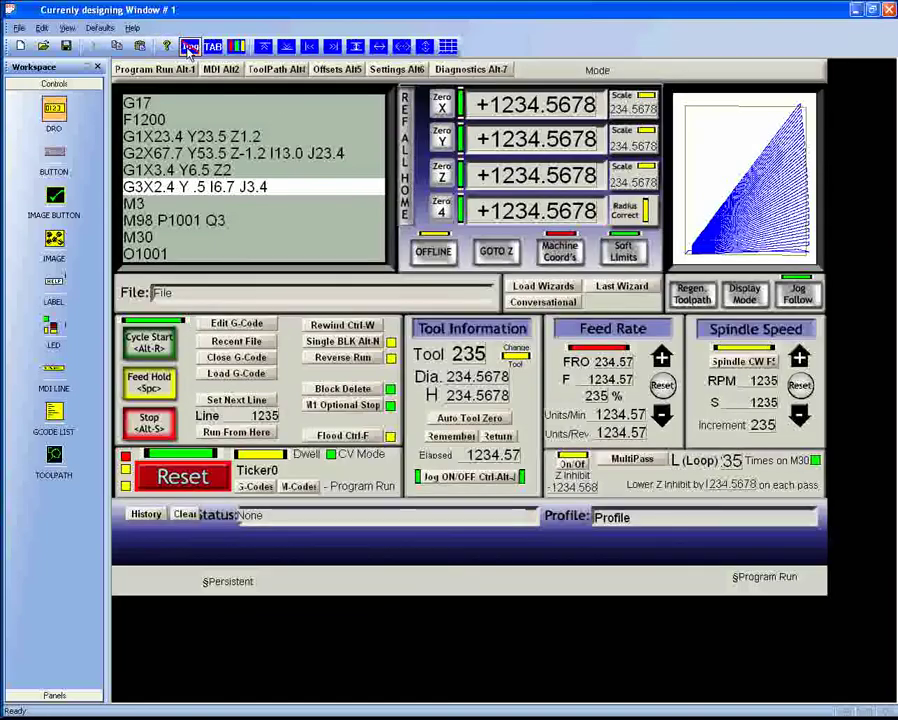
pyautogui.click(190, 47)
pyautogui.click(190, 47)
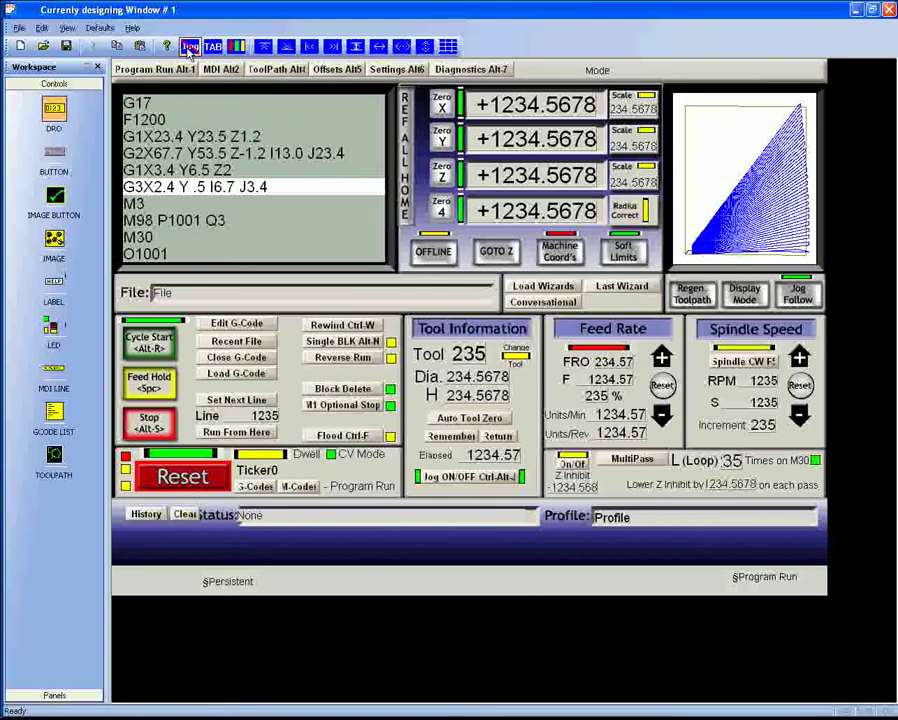
pyautogui.click(190, 47)
pyautogui.click(190, 47)
pyautogui.click(190, 47)
pyautogui.click(190, 47)
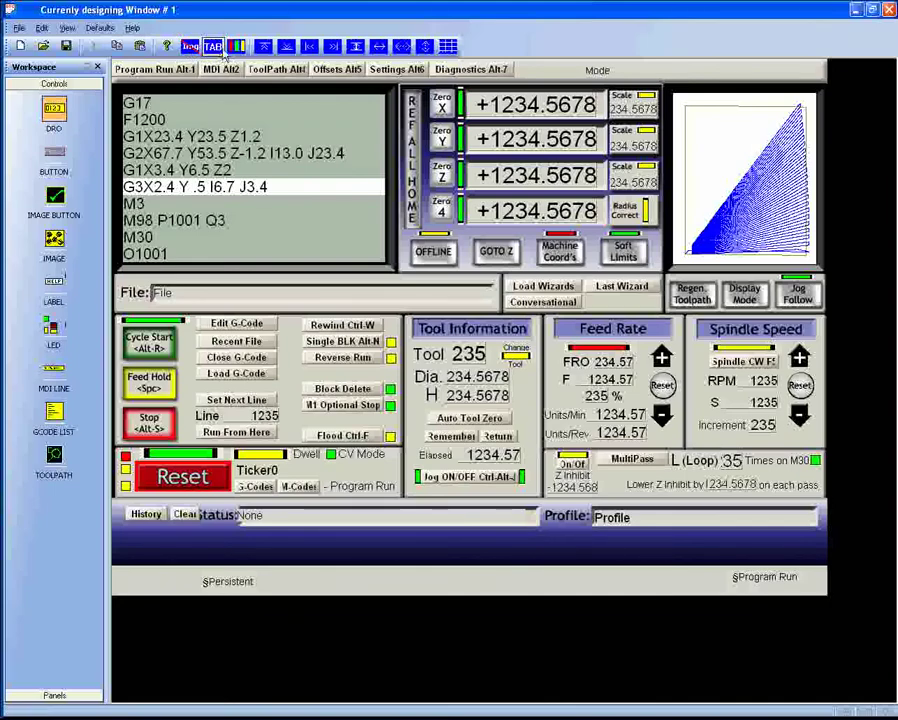
# On the Jog screen, move the Jog ON/OFF group lower-left and the two small jog buttons beside it.
pyautogui.click(189, 47)
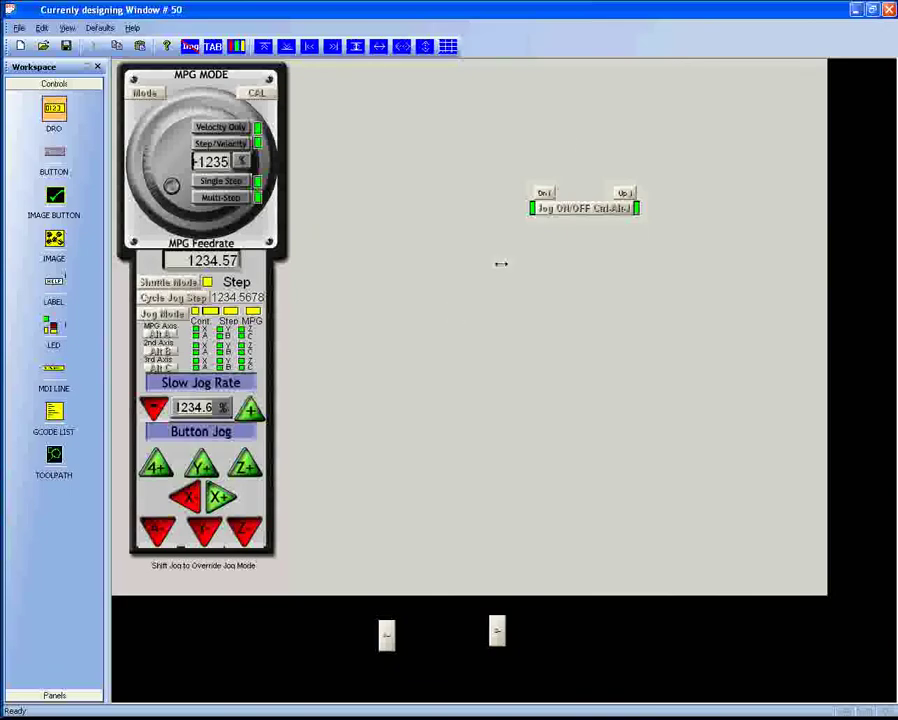
pyautogui.moveTo(503, 157); pyautogui.dragTo(690, 300)
pyautogui.hotkey('ctrl', 'v')
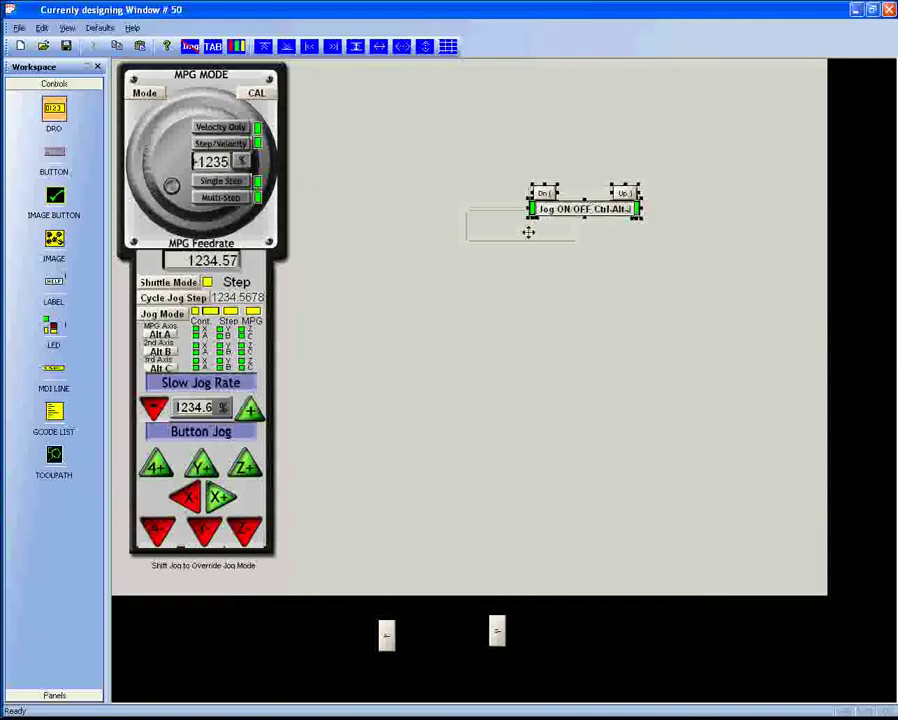
pyautogui.moveTo(219, 655); pyautogui.dragTo(219, 655)
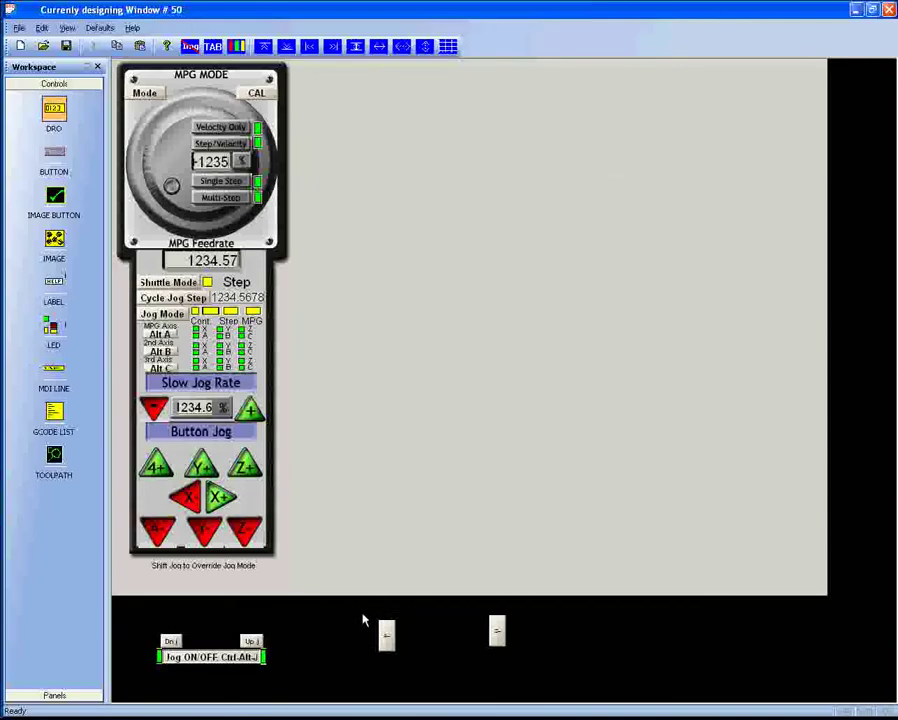
pyautogui.moveTo(357, 607); pyautogui.dragTo(533, 665)
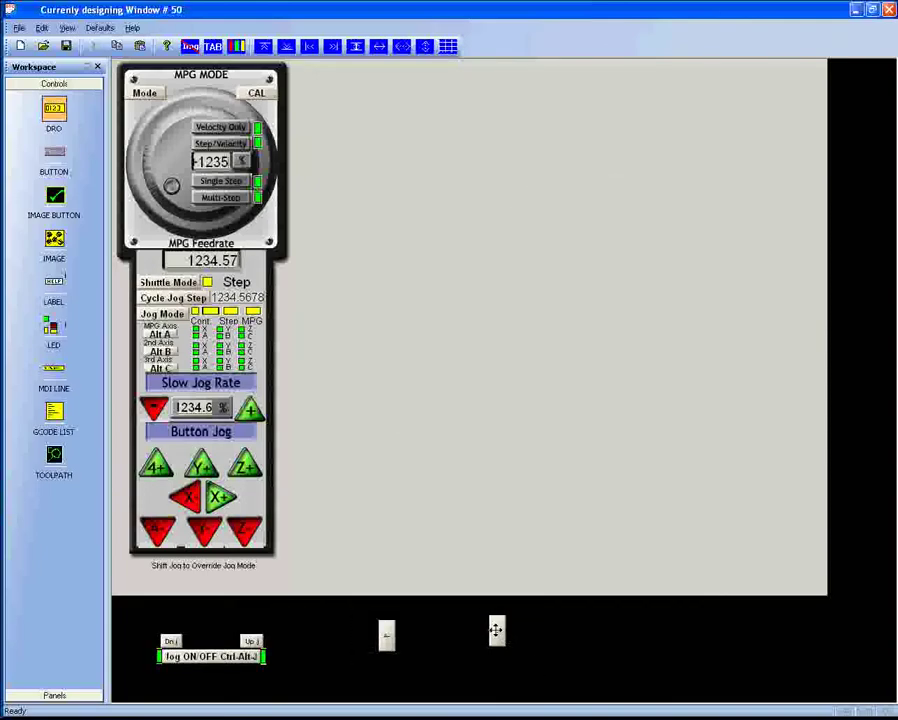
pyautogui.moveTo(496, 630); pyautogui.dragTo(325, 645)
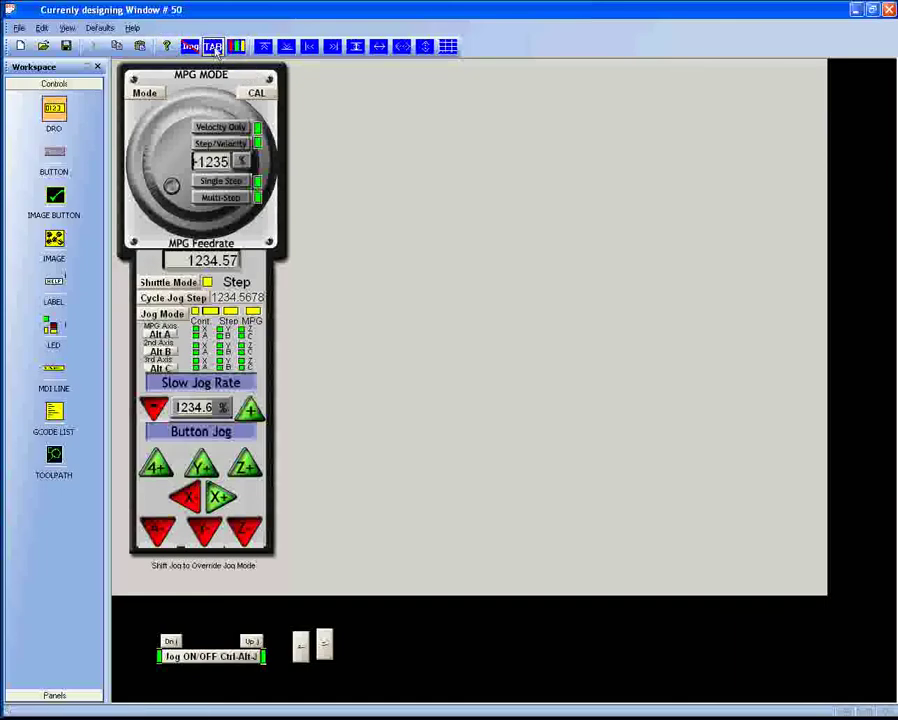
# Set GCode BackGround to yellow in Color Definitions on the Program Run screen.
pyautogui.click(213, 47)
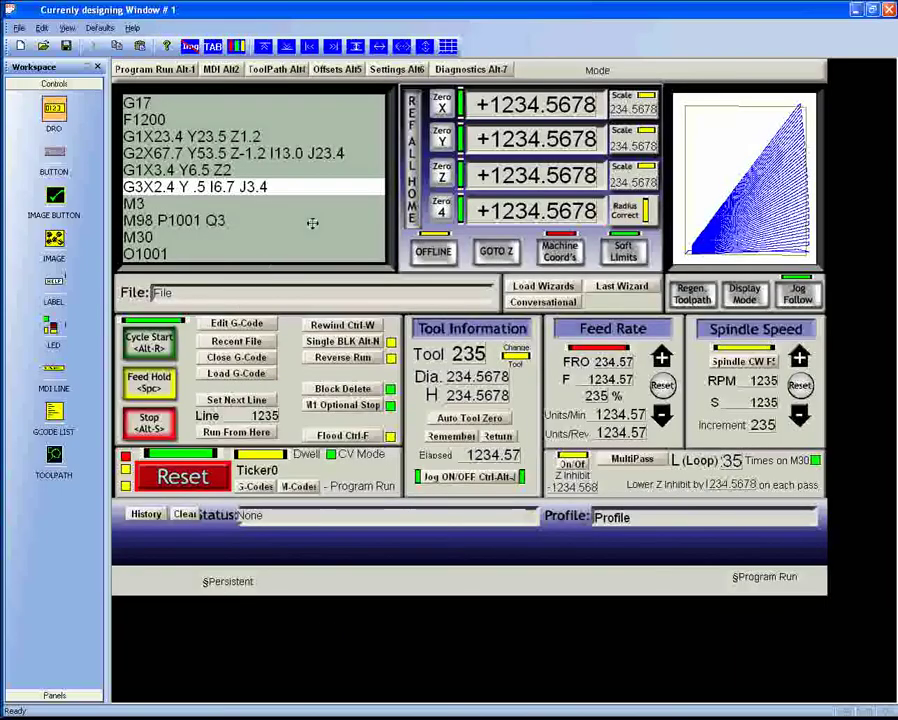
pyautogui.click(236, 46)
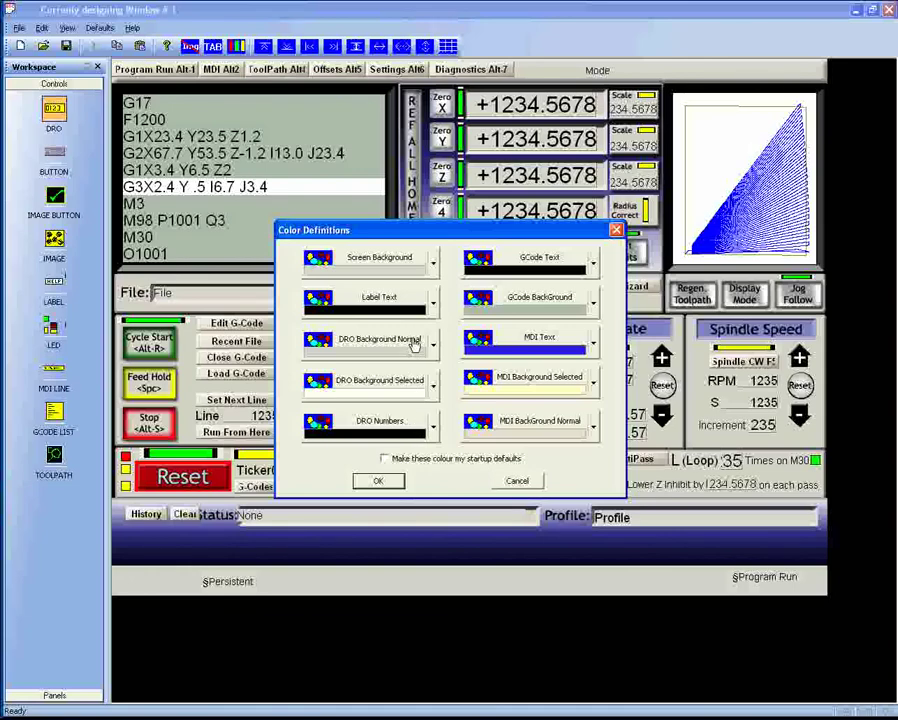
pyautogui.click(593, 301)
pyautogui.click(545, 372)
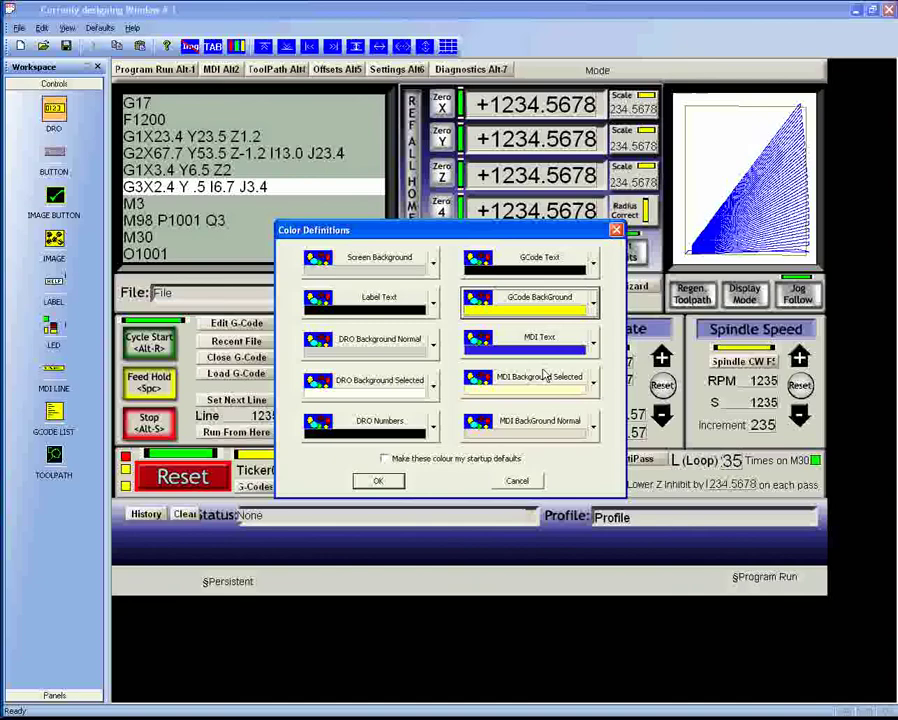
pyautogui.click(378, 481)
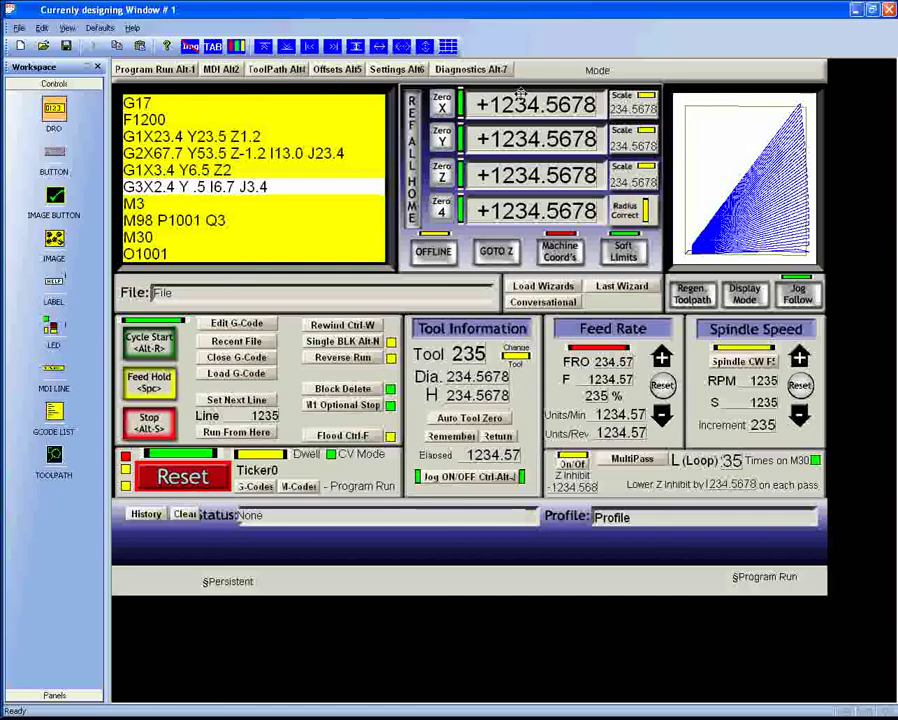
# On the Settings page (Alt+6), select the A, B and C rotation-diameter DROs and right-align them.
pyautogui.hotkey('alt', '6')
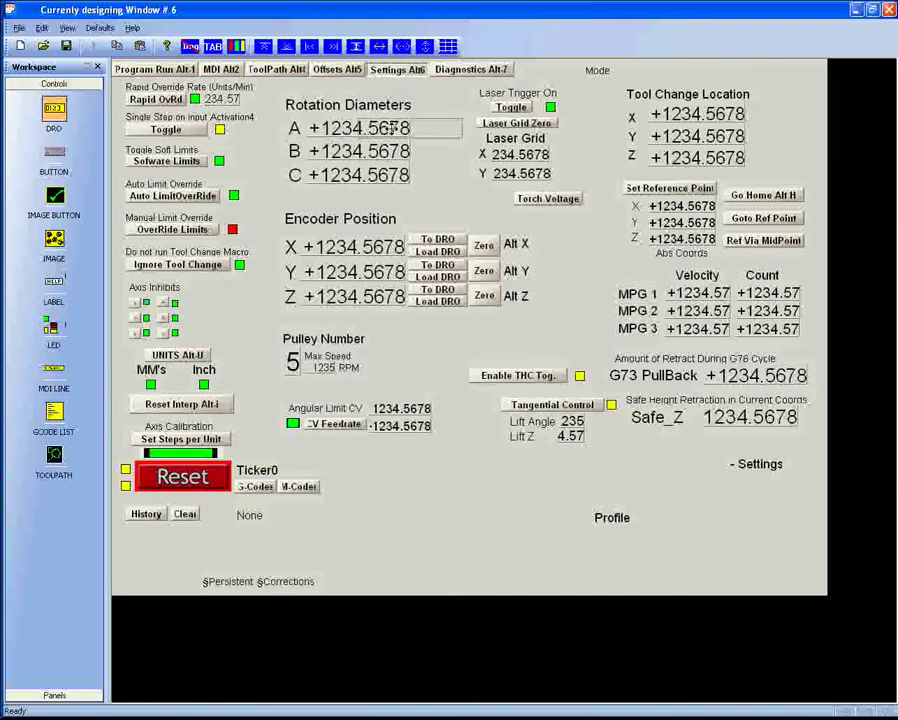
pyautogui.moveTo(397, 128); pyautogui.dragTo(448, 129)
pyautogui.moveTo(348, 174); pyautogui.dragTo(389, 182)
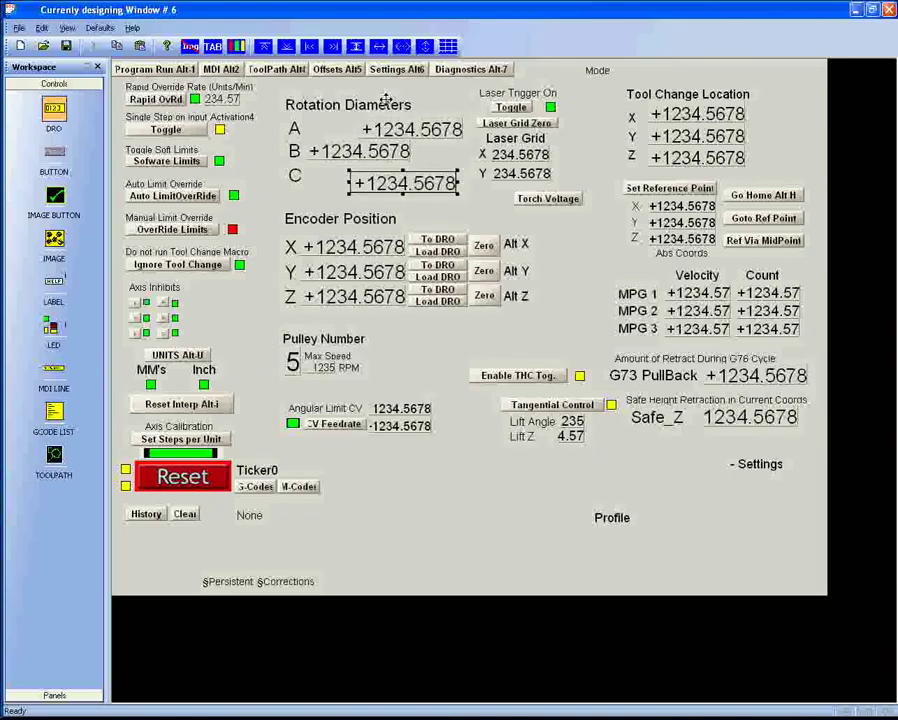
pyautogui.click(399, 130)
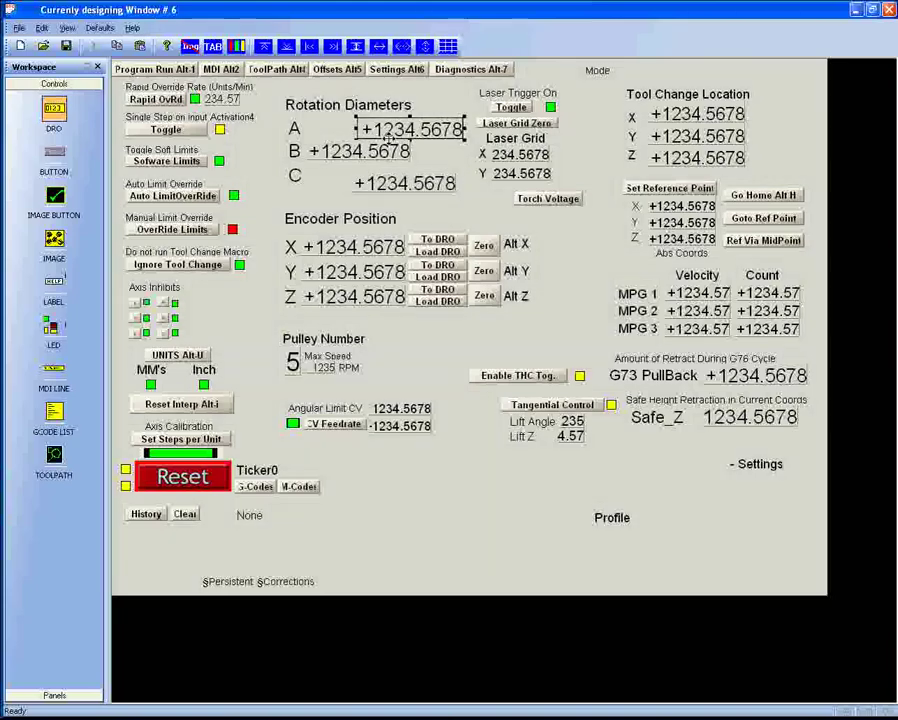
pyautogui.keyDown('shift'); pyautogui.click(325, 150); pyautogui.keyUp('shift')
pyautogui.keyDown('shift'); pyautogui.click(400, 183); pyautogui.keyUp('shift')
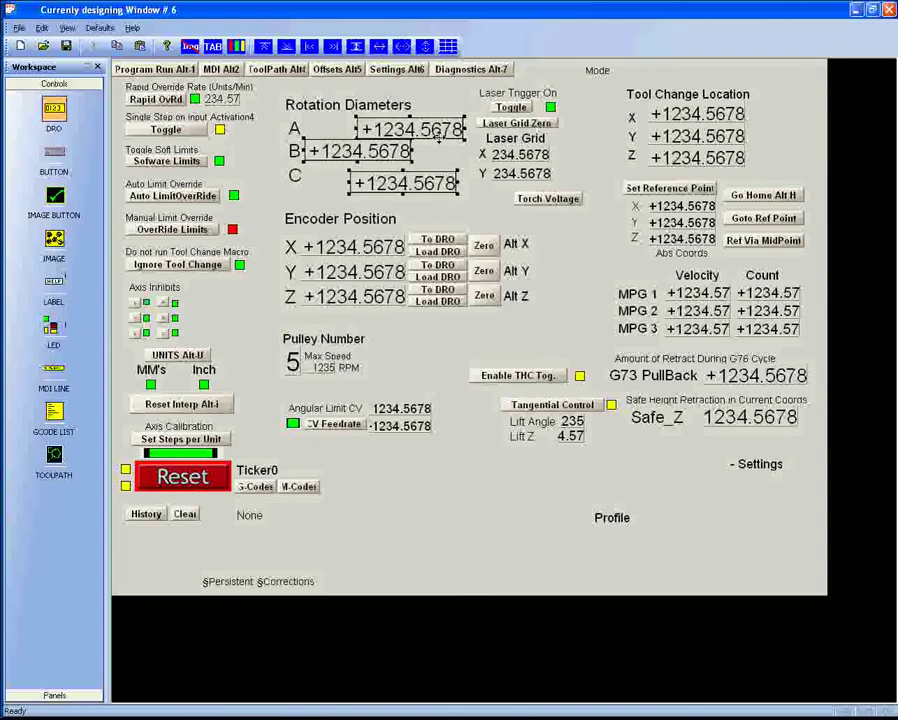
pyautogui.click(310, 47)
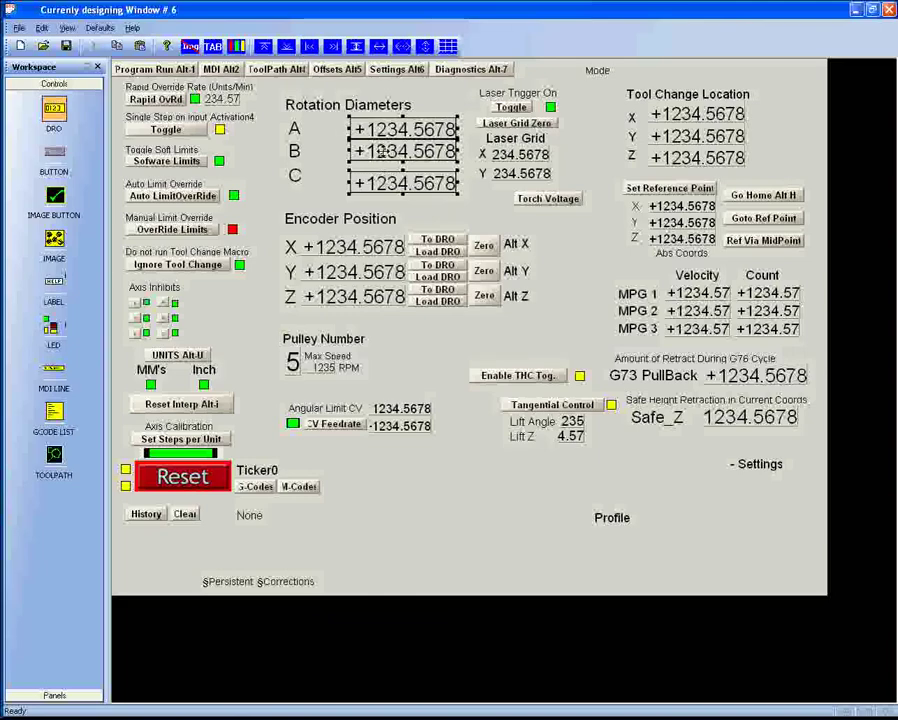
# Stack the three DROs without gaps and position them beside the A, B, C labels.
pyautogui.moveTo(357, 148); pyautogui.dragTo(317, 148)
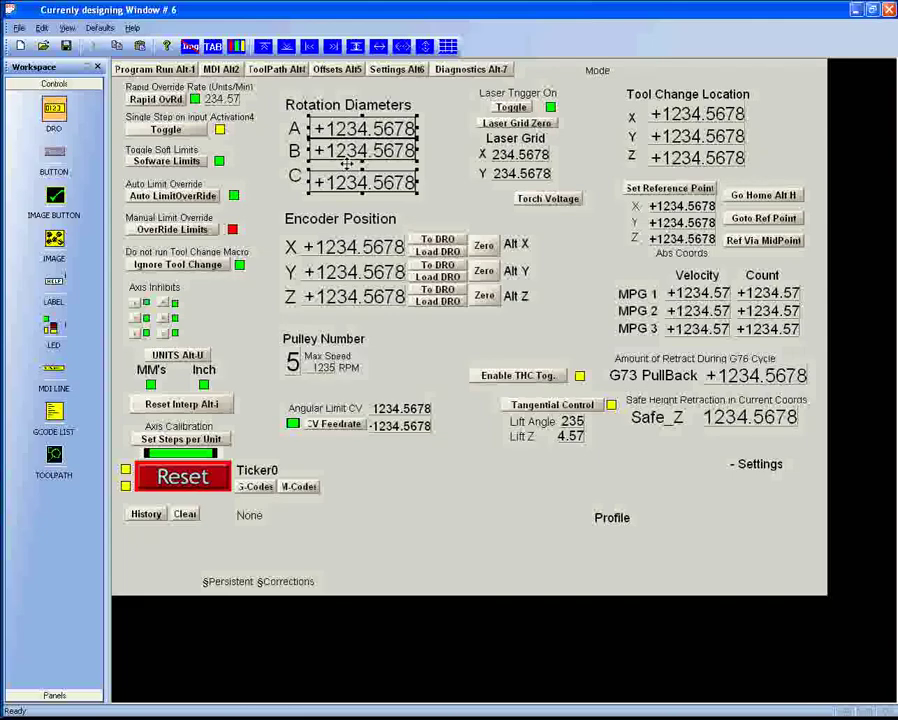
pyautogui.click(425, 46)
pyautogui.moveTo(347, 201); pyautogui.dragTo(361, 150)
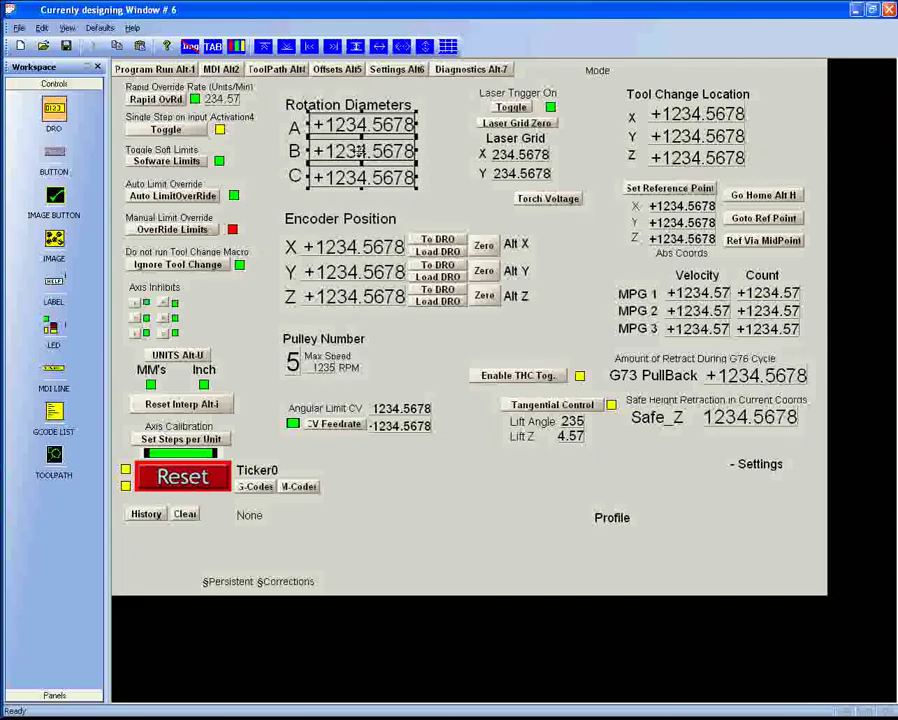
pyautogui.press('Down')
pyautogui.press('Down')
pyautogui.press('Down')
pyautogui.click(421, 168)
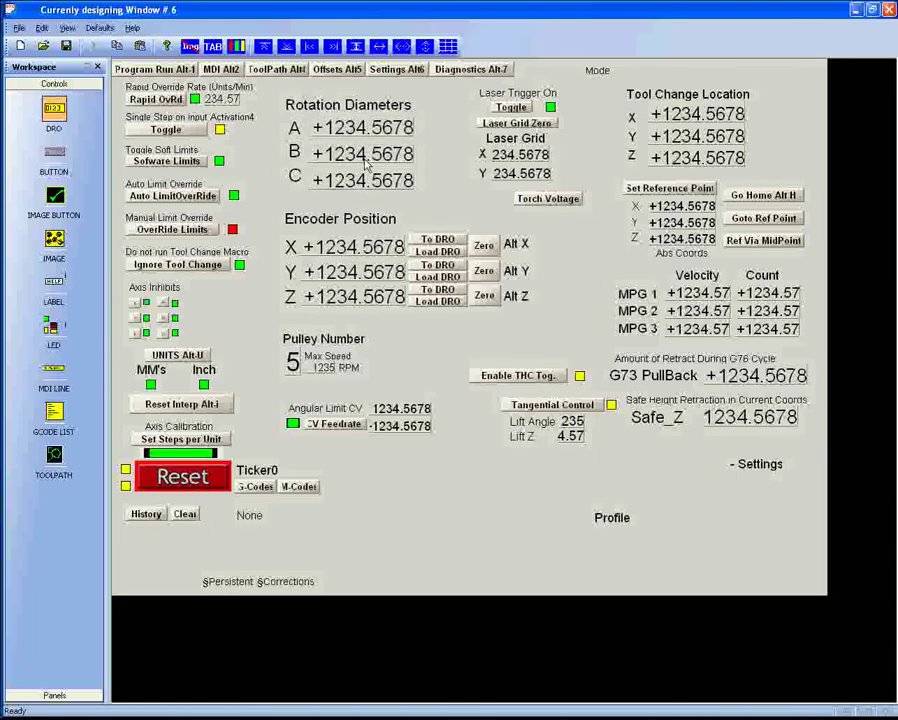
pyautogui.click(372, 182)
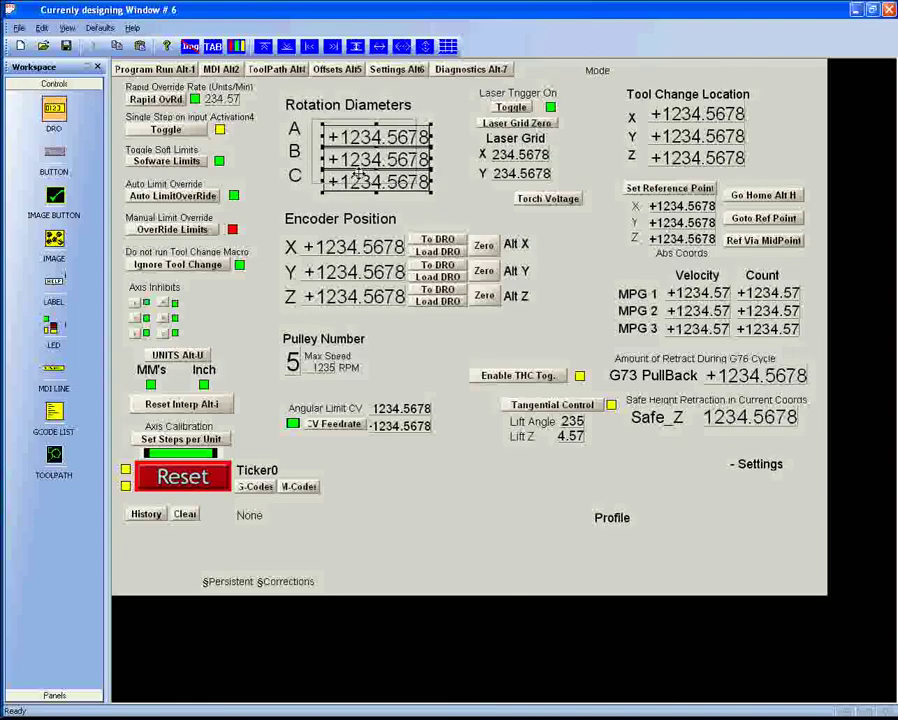
pyautogui.moveTo(356, 174); pyautogui.dragTo(342, 168)
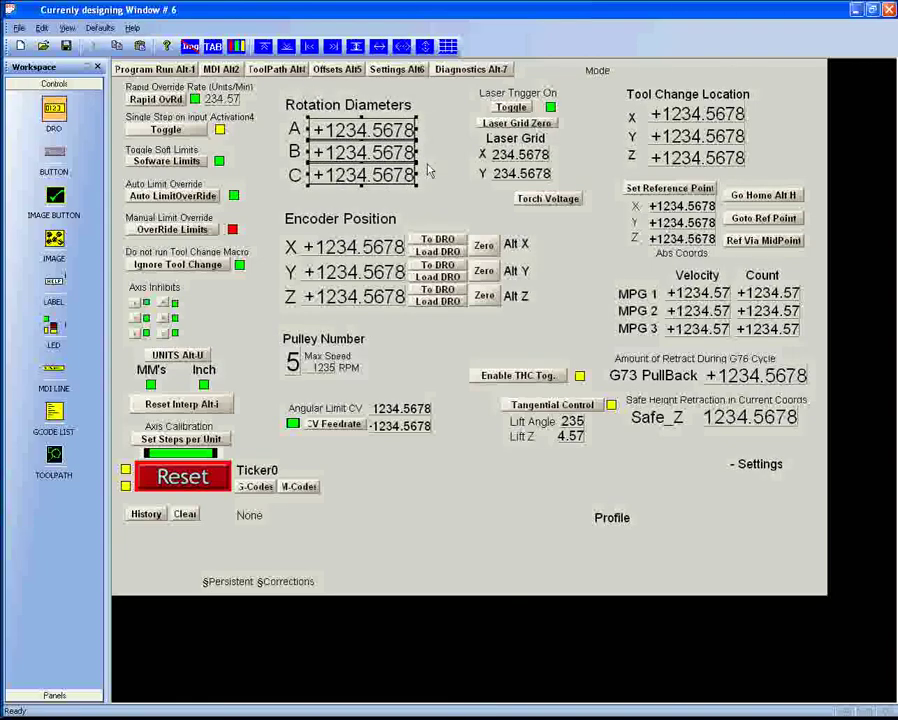
pyautogui.click(481, 194)
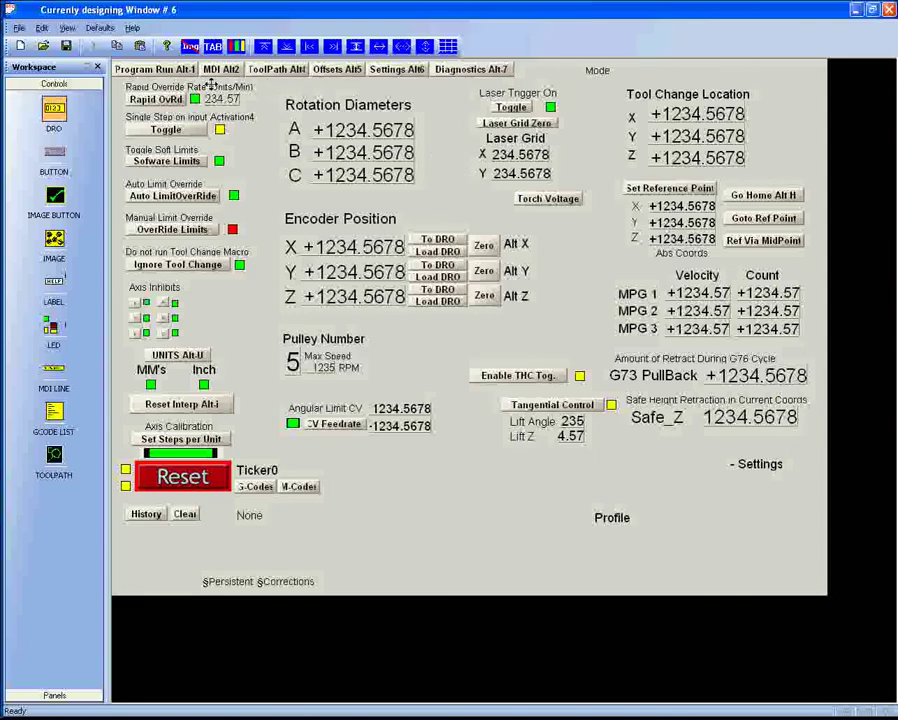
# Delete the C rotation-diameter DRO, then switch back to the Program Run page.
pyautogui.click(42, 27)
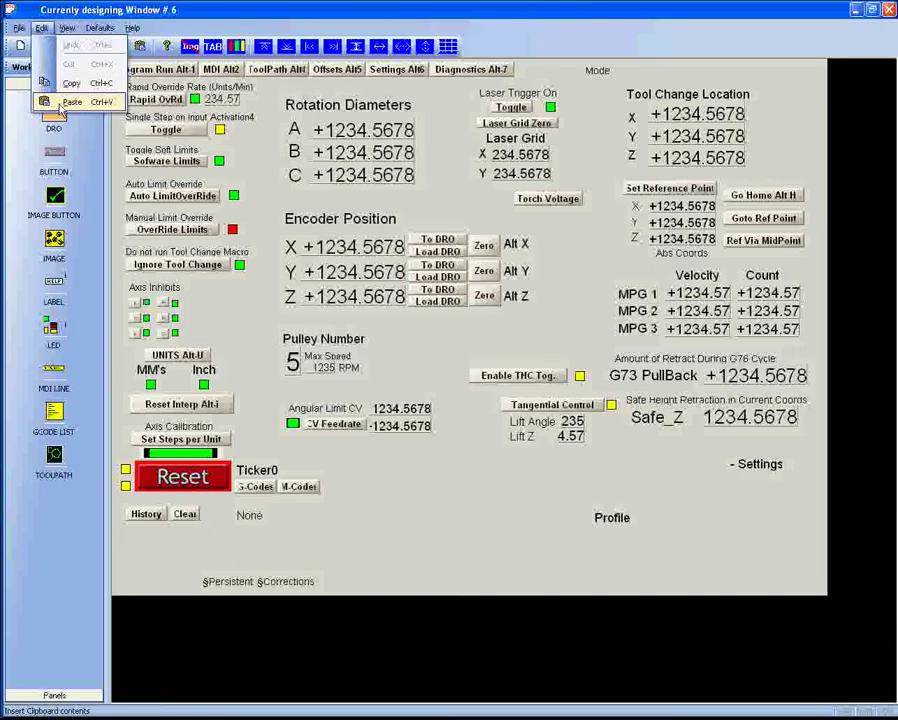
pyautogui.click(66, 27)
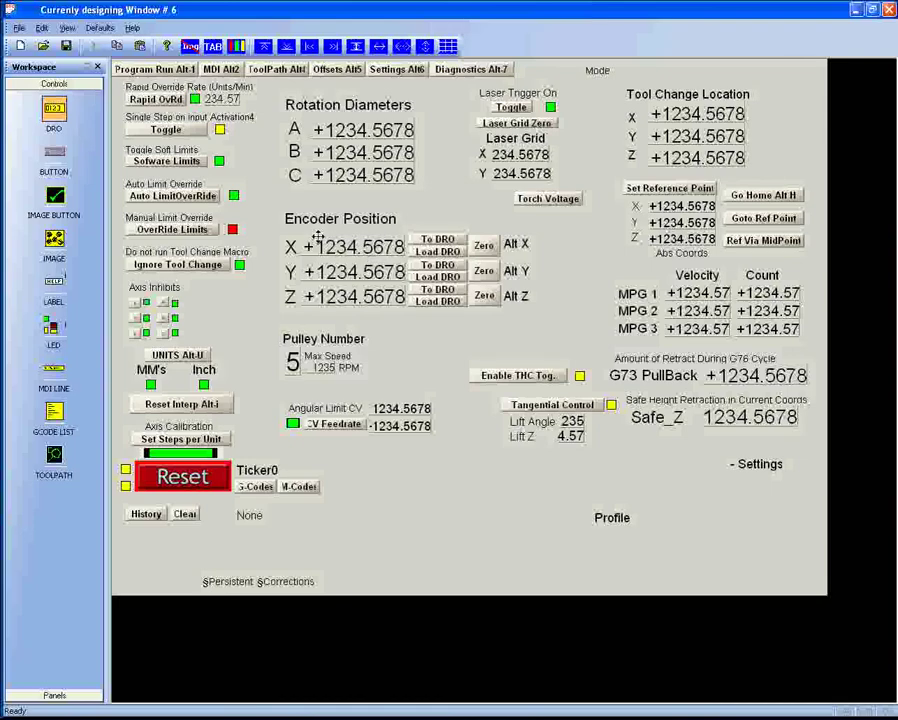
pyautogui.click(369, 177)
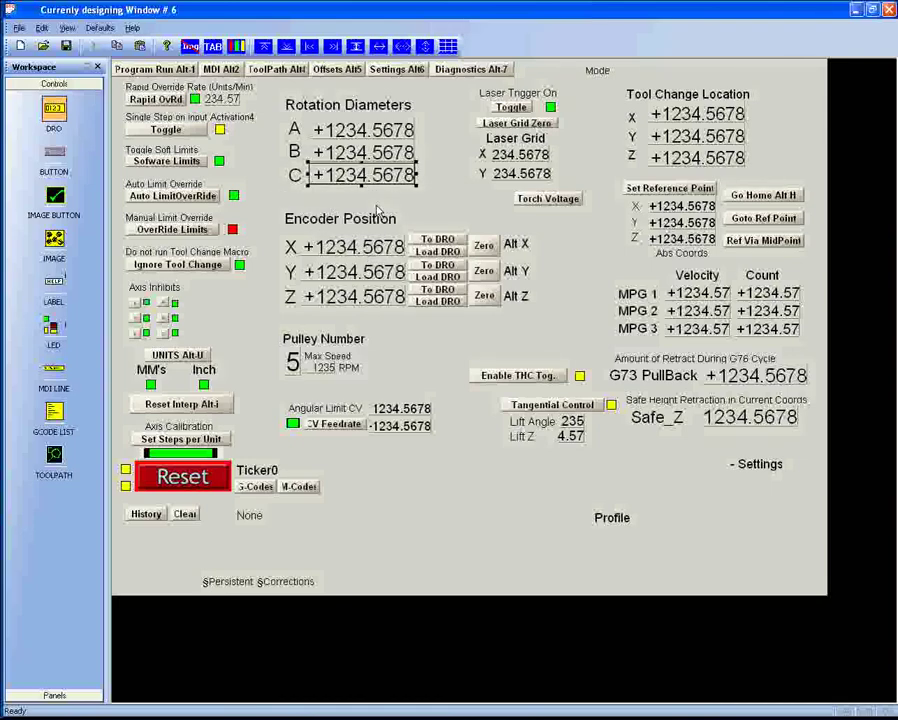
pyautogui.press('Delete')
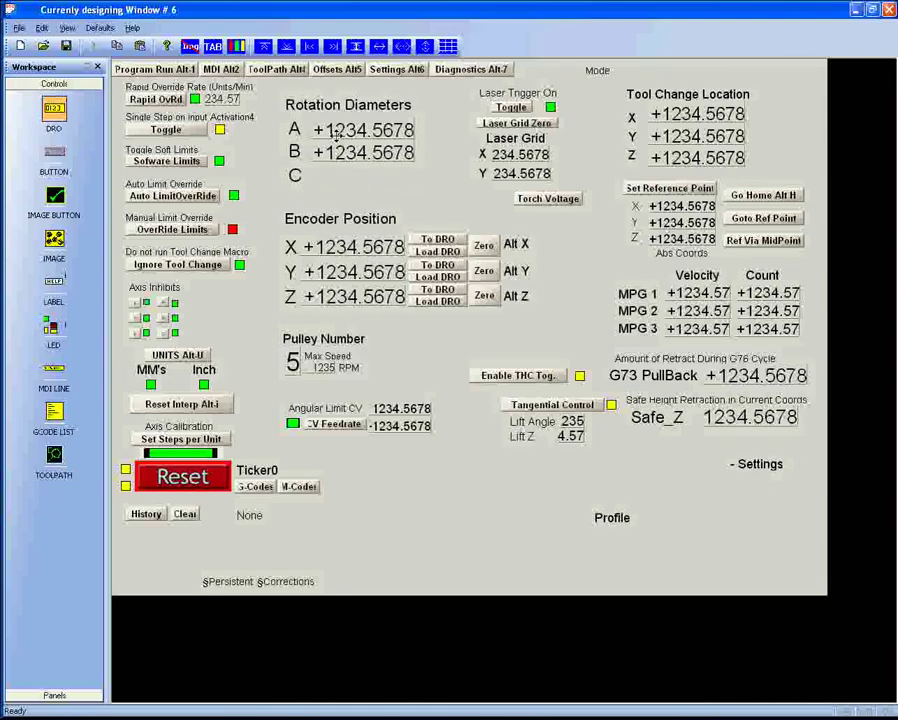
pyautogui.click(170, 70)
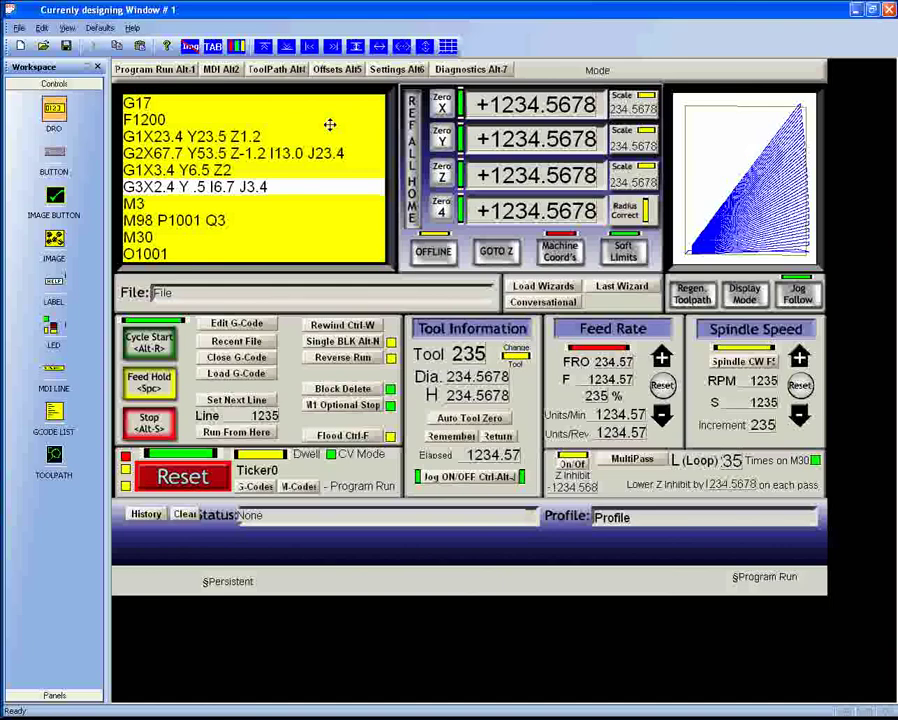
# Inspect the Z DRO and Zero 4 button properties, then collapse and re-expand the sidebar's control-types list.
pyautogui.doubleClick(522, 180)
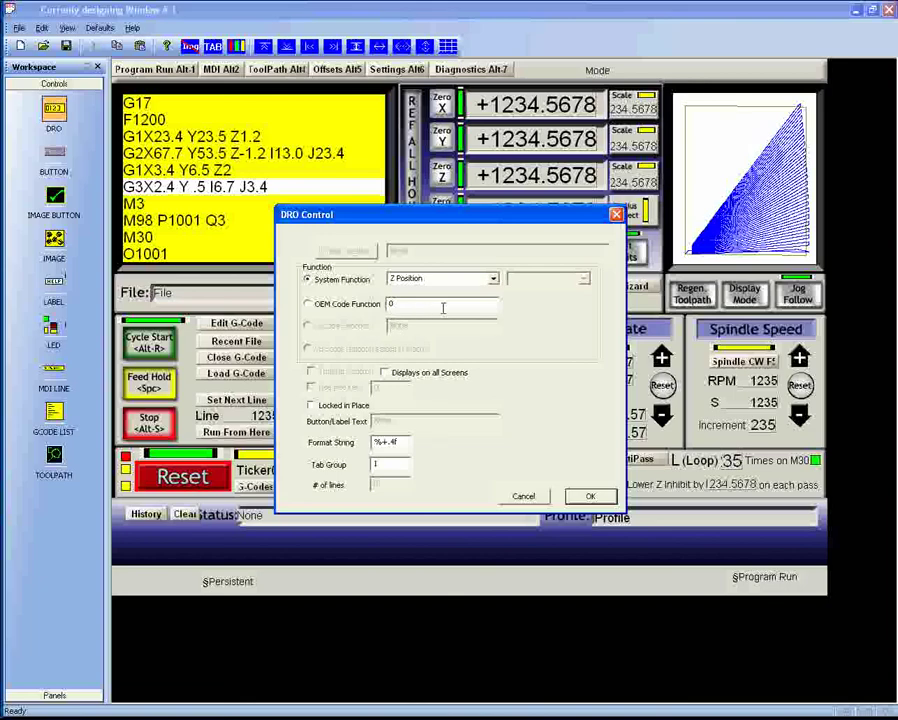
pyautogui.click(589, 496)
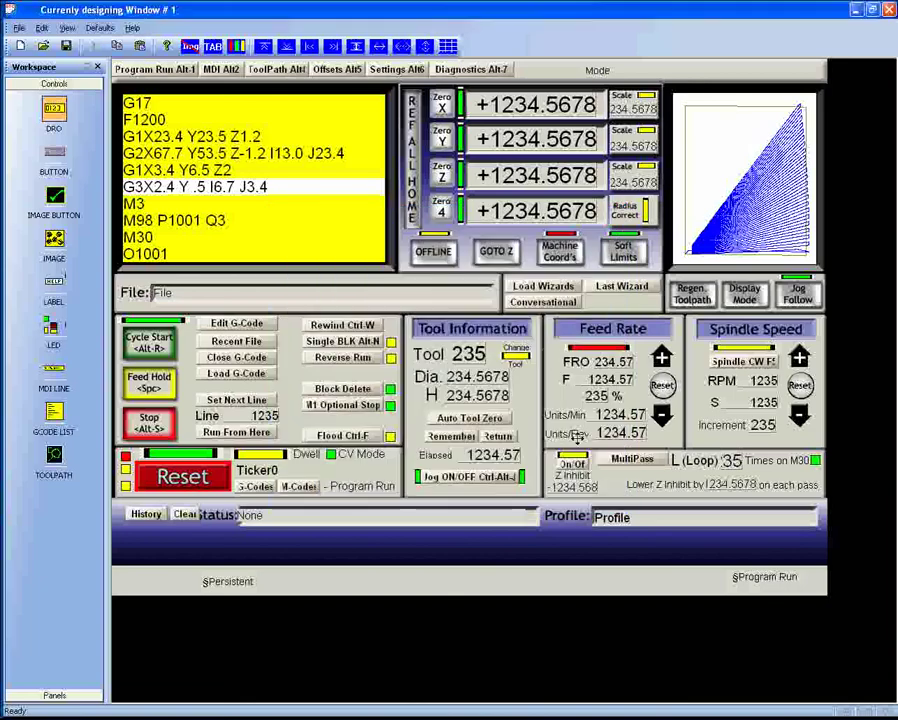
pyautogui.doubleClick(439, 209)
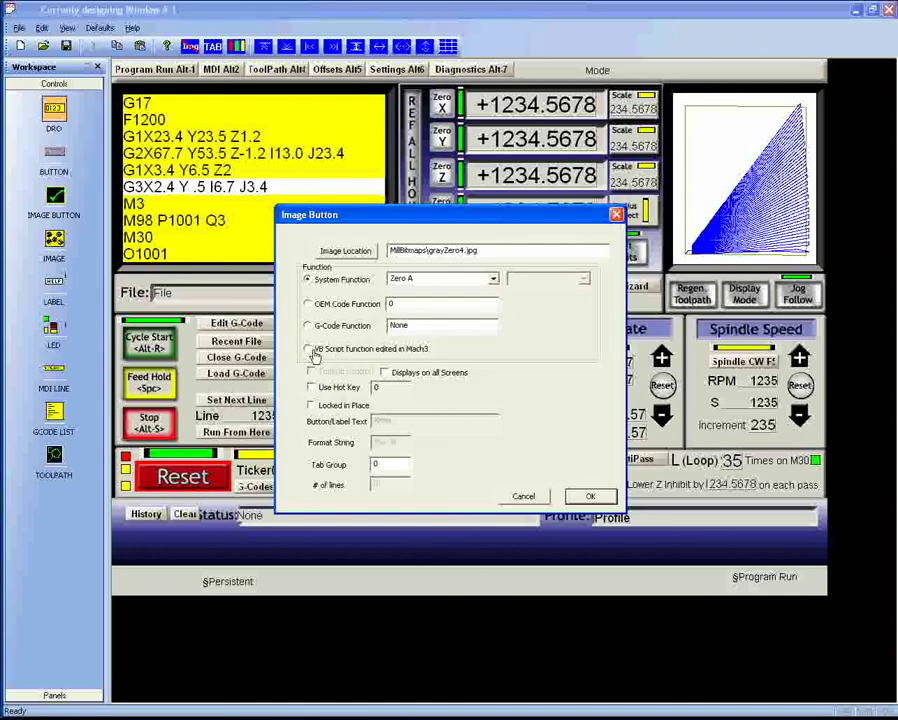
pyautogui.click(586, 494)
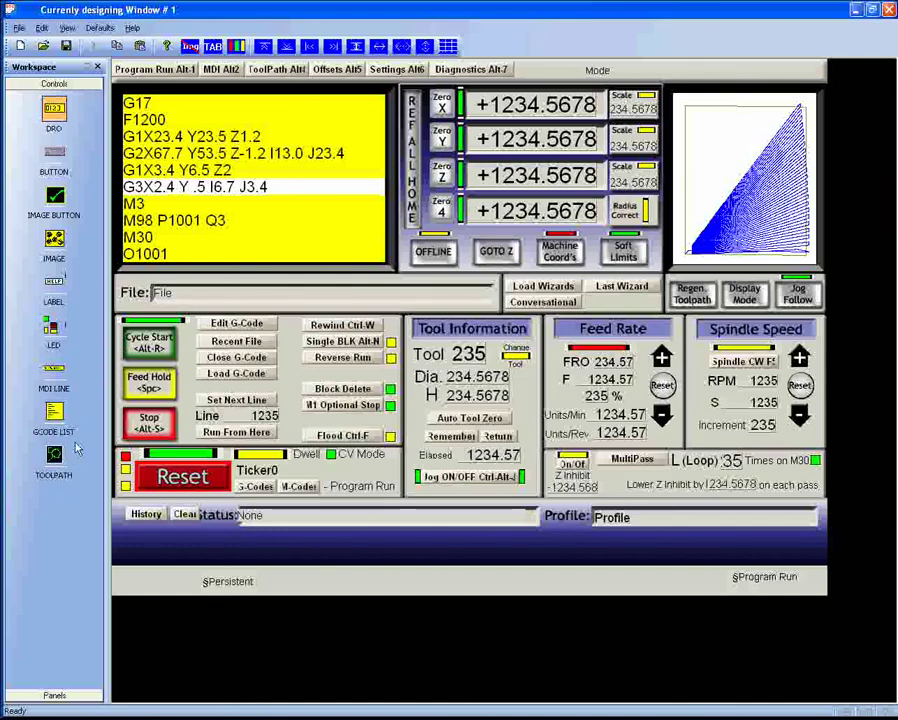
pyautogui.click(52, 697)
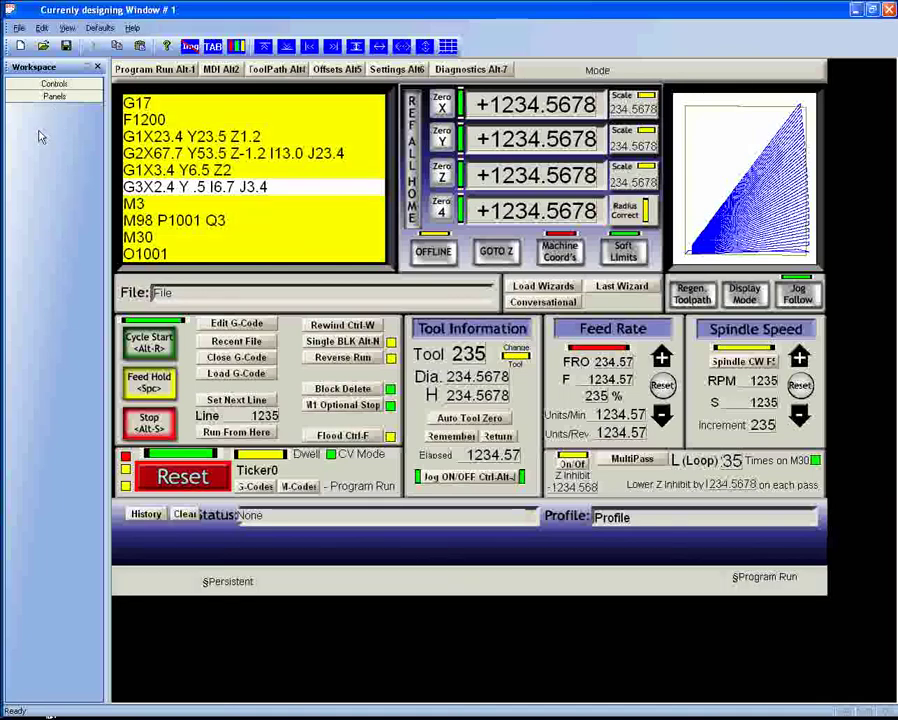
pyautogui.click(42, 83)
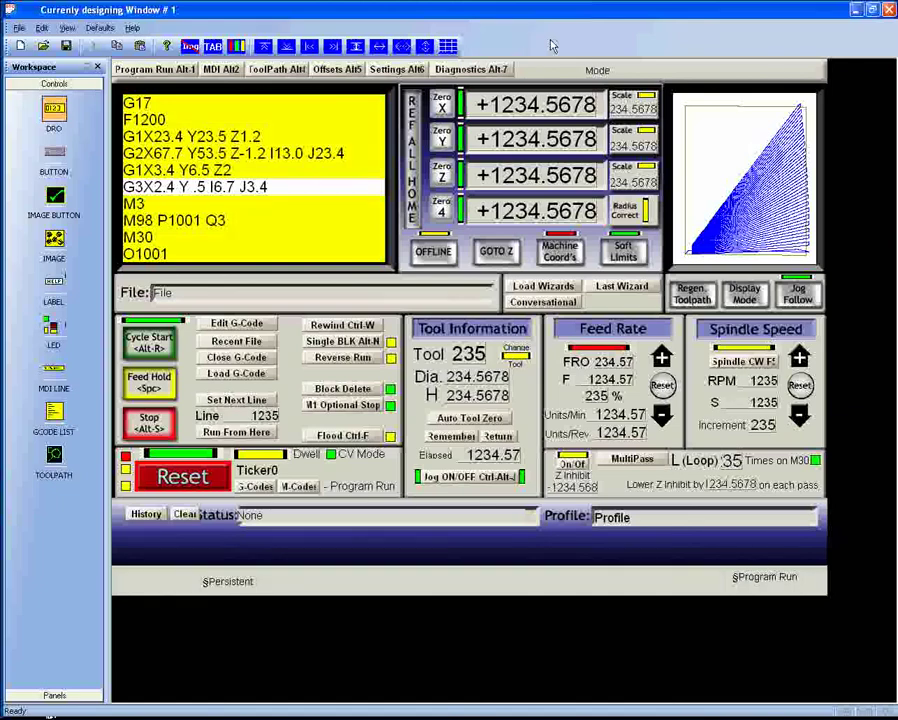
# Review the G-code display's properties (10 lines, tab group 0) and confirm them.
pyautogui.doubleClick(310, 130)
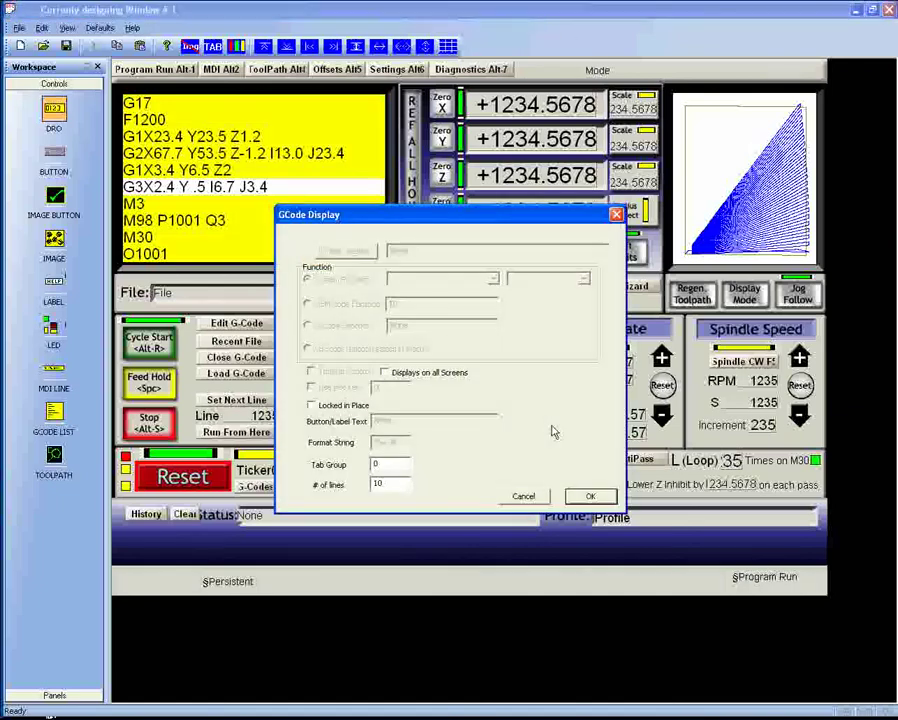
pyautogui.click(589, 496)
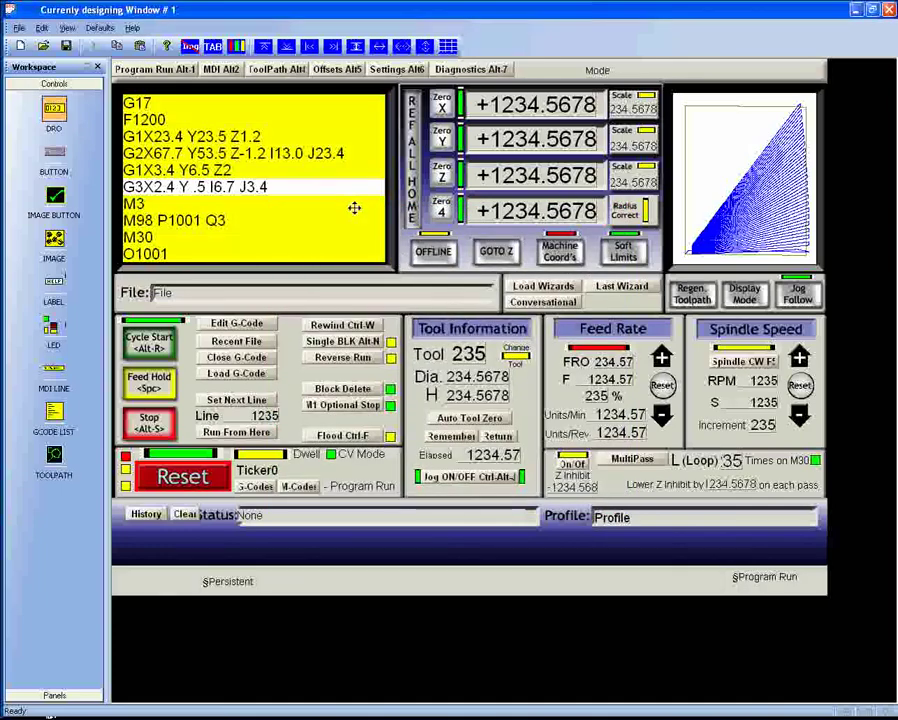